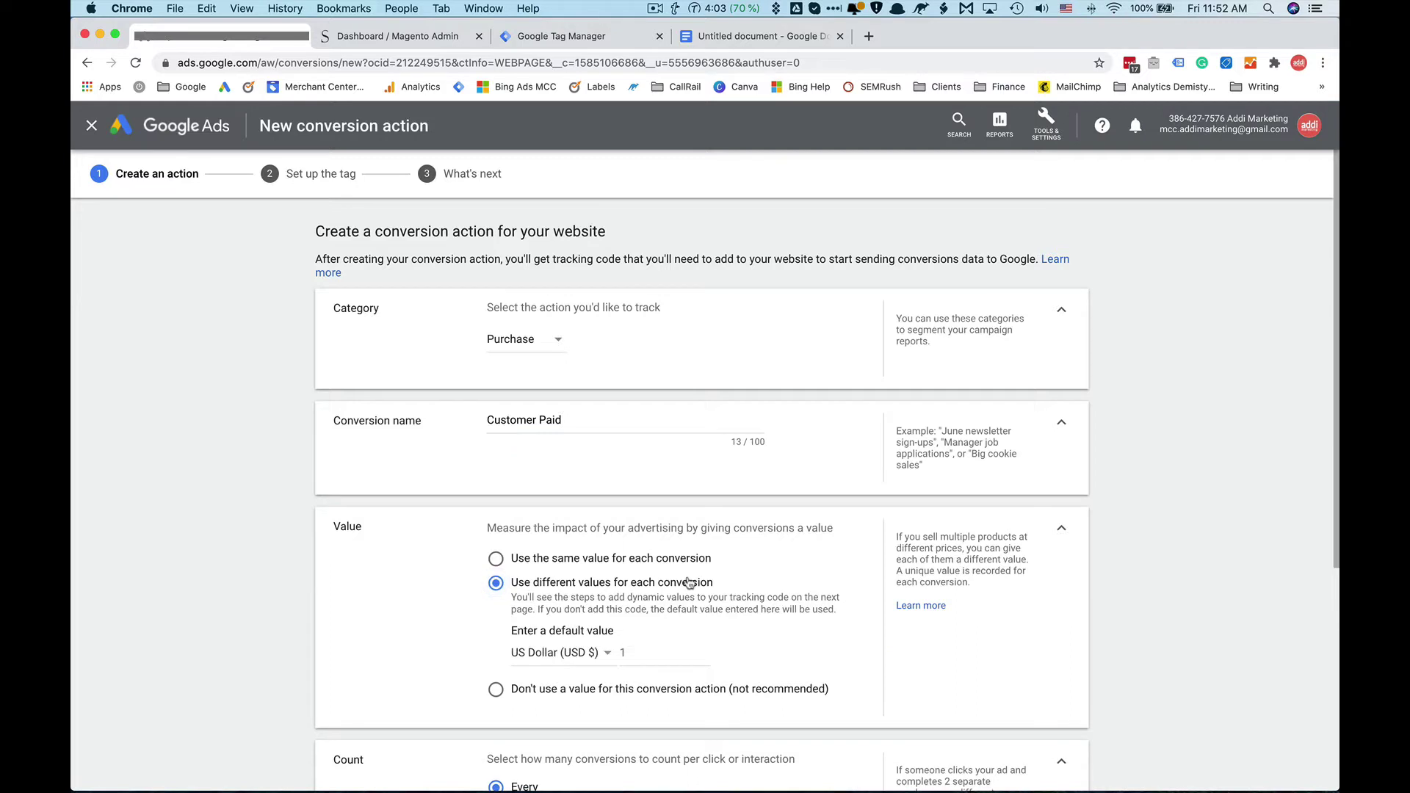
Step: Set the click-through conversion window of the new Customer Paid conversion action to 90 days
{"action": "scroll", "coordinate": [689, 584], "scroll_direction": "down", "scroll_amount": 5}
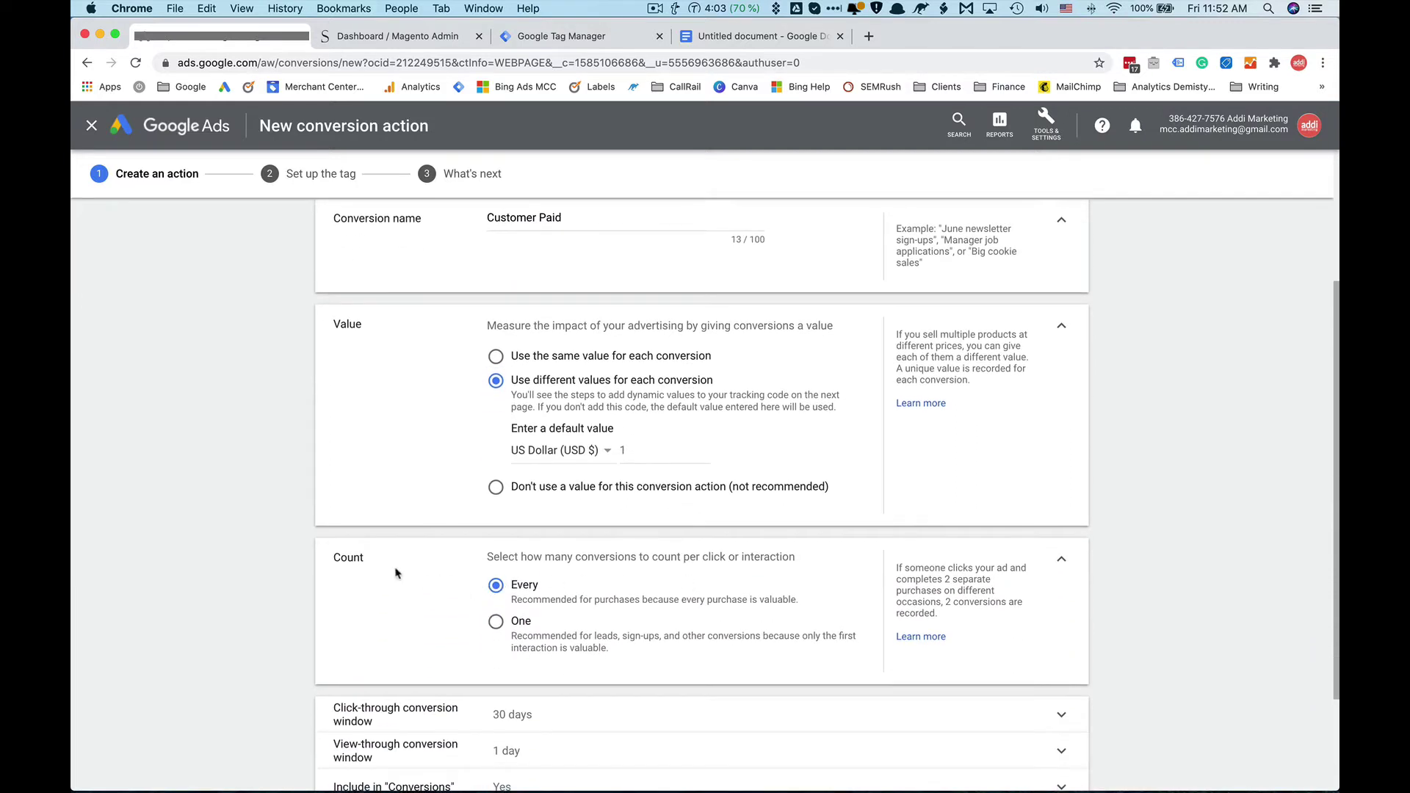
{"action": "scroll", "coordinate": [539, 570], "scroll_direction": "down", "scroll_amount": 3}
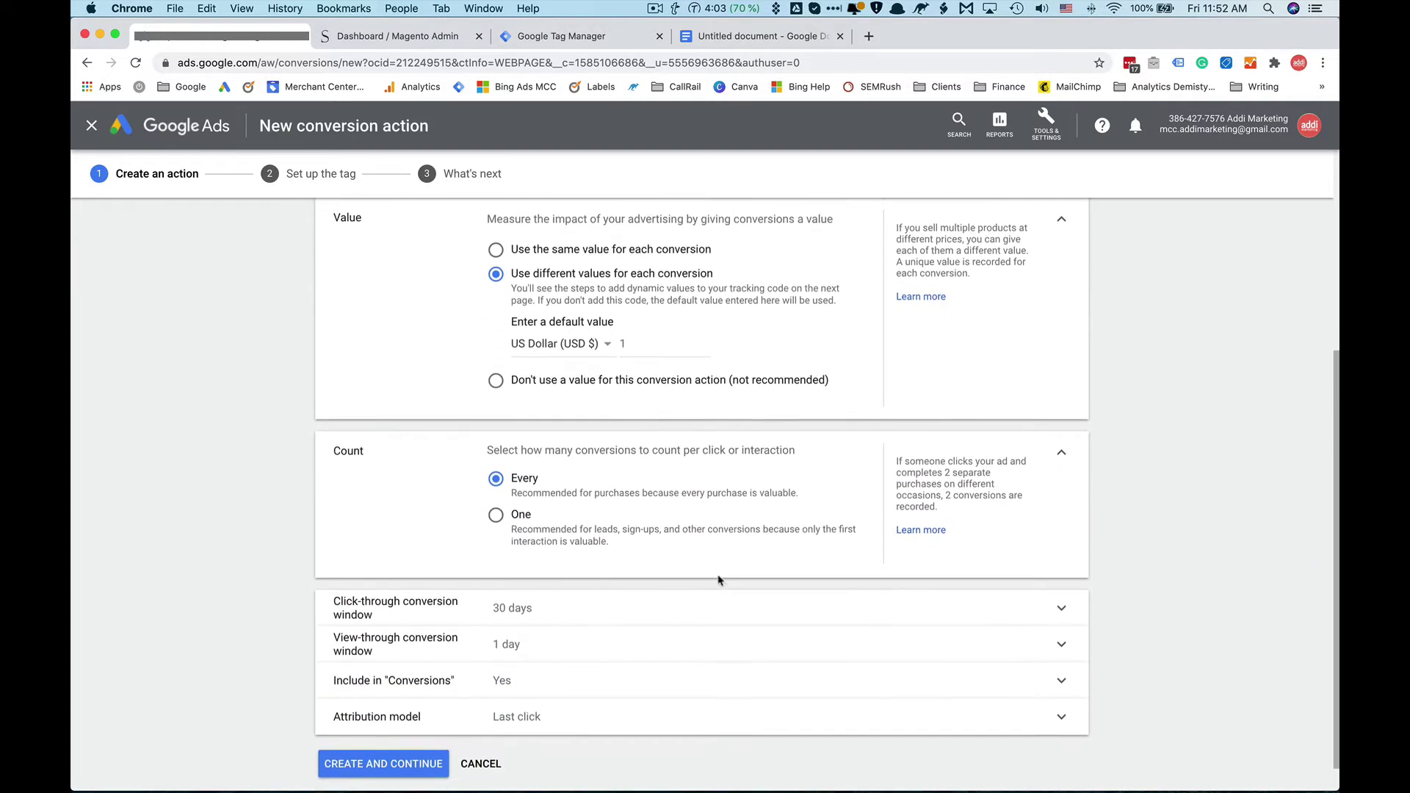
{"action": "left_click", "coordinate": [1058, 435]}
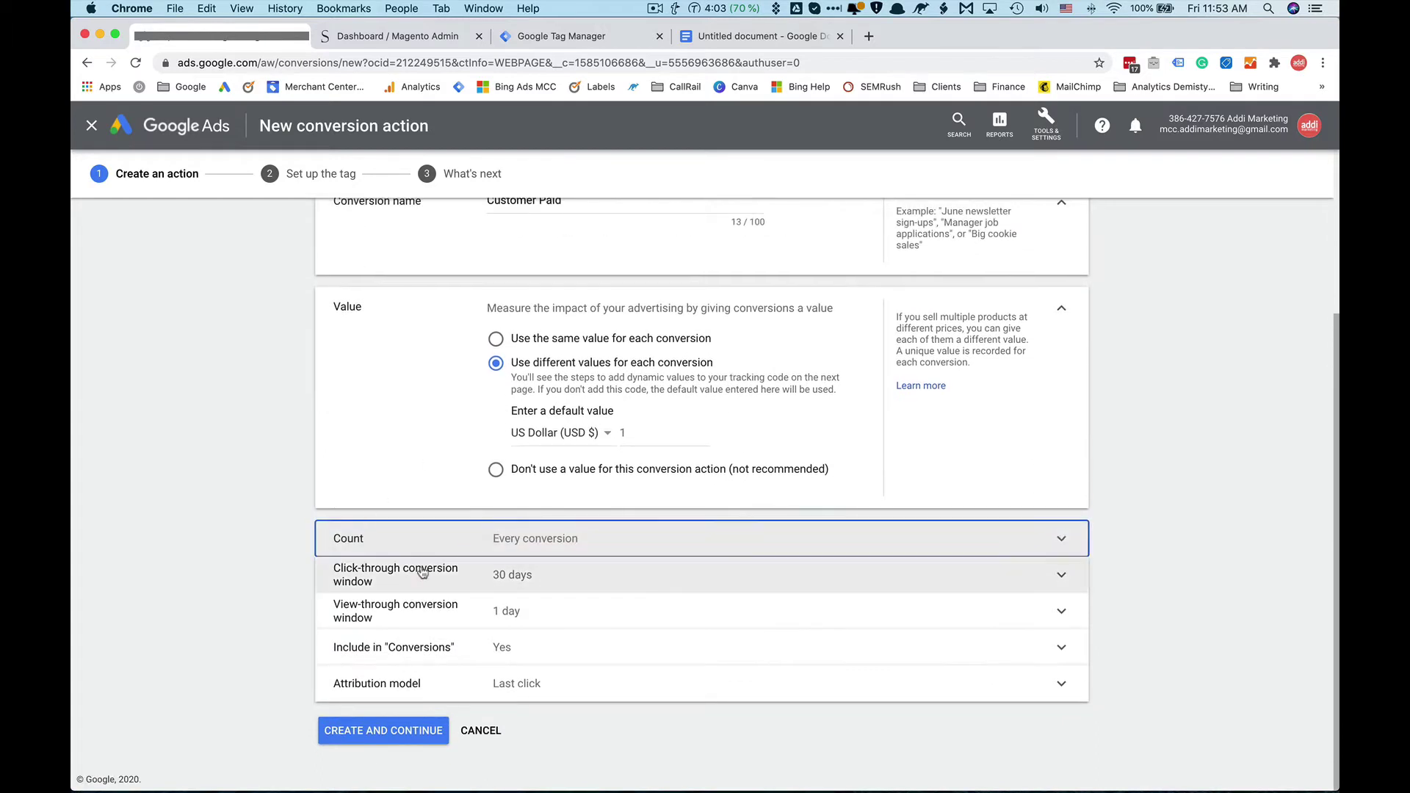
{"action": "left_click", "coordinate": [1062, 575]}
{"action": "scroll", "coordinate": [648, 639], "scroll_direction": "down", "scroll_amount": 3}
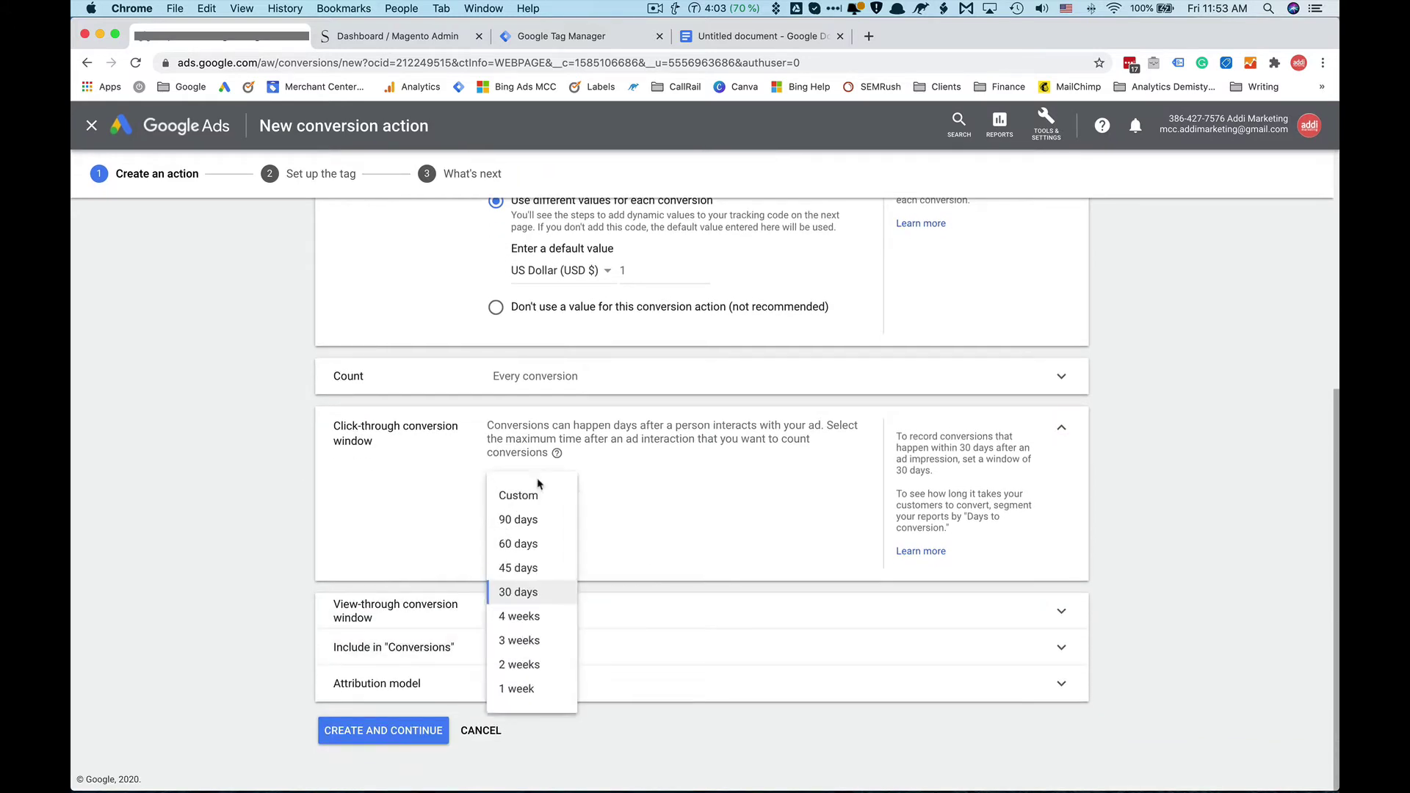
{"action": "left_click", "coordinate": [539, 484]}
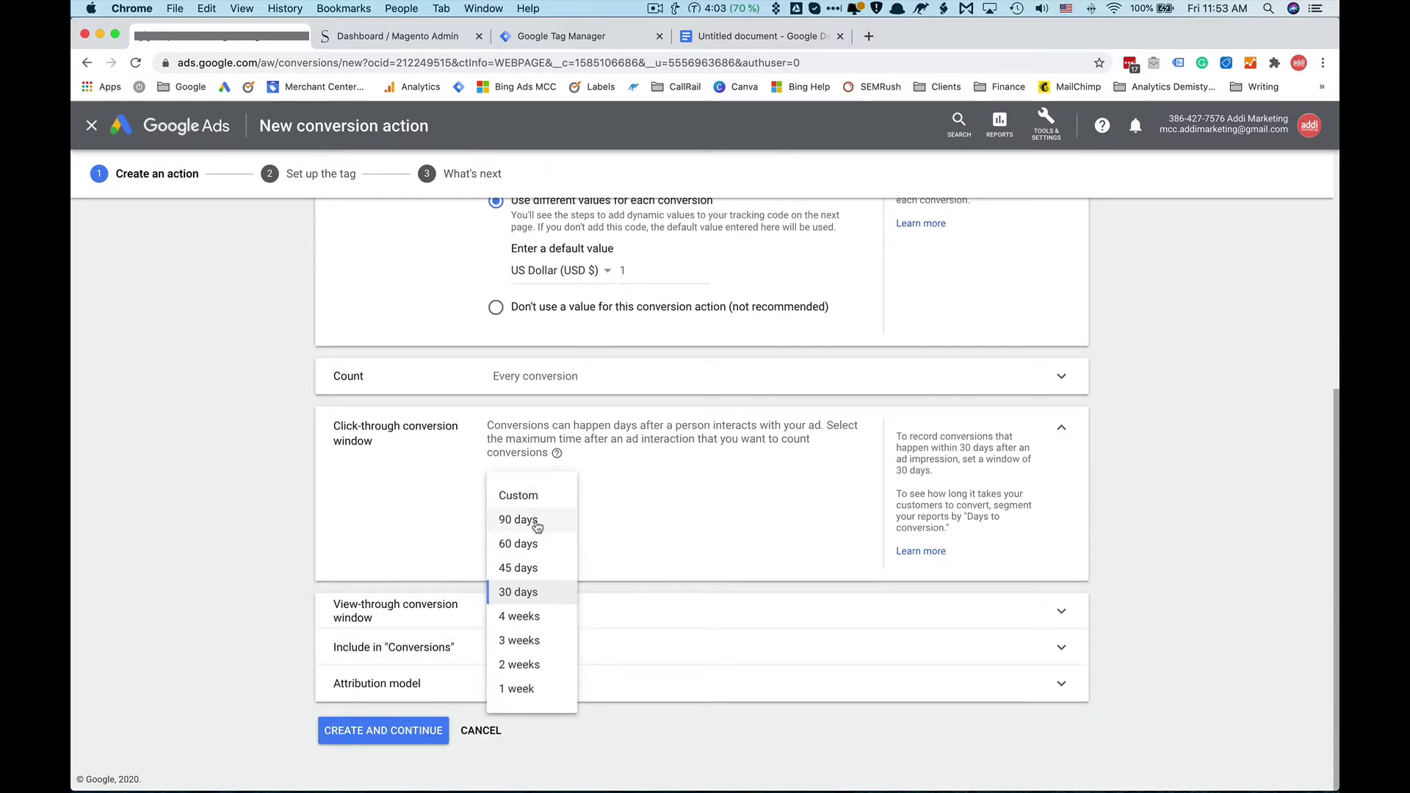
{"action": "left_click", "coordinate": [537, 523]}
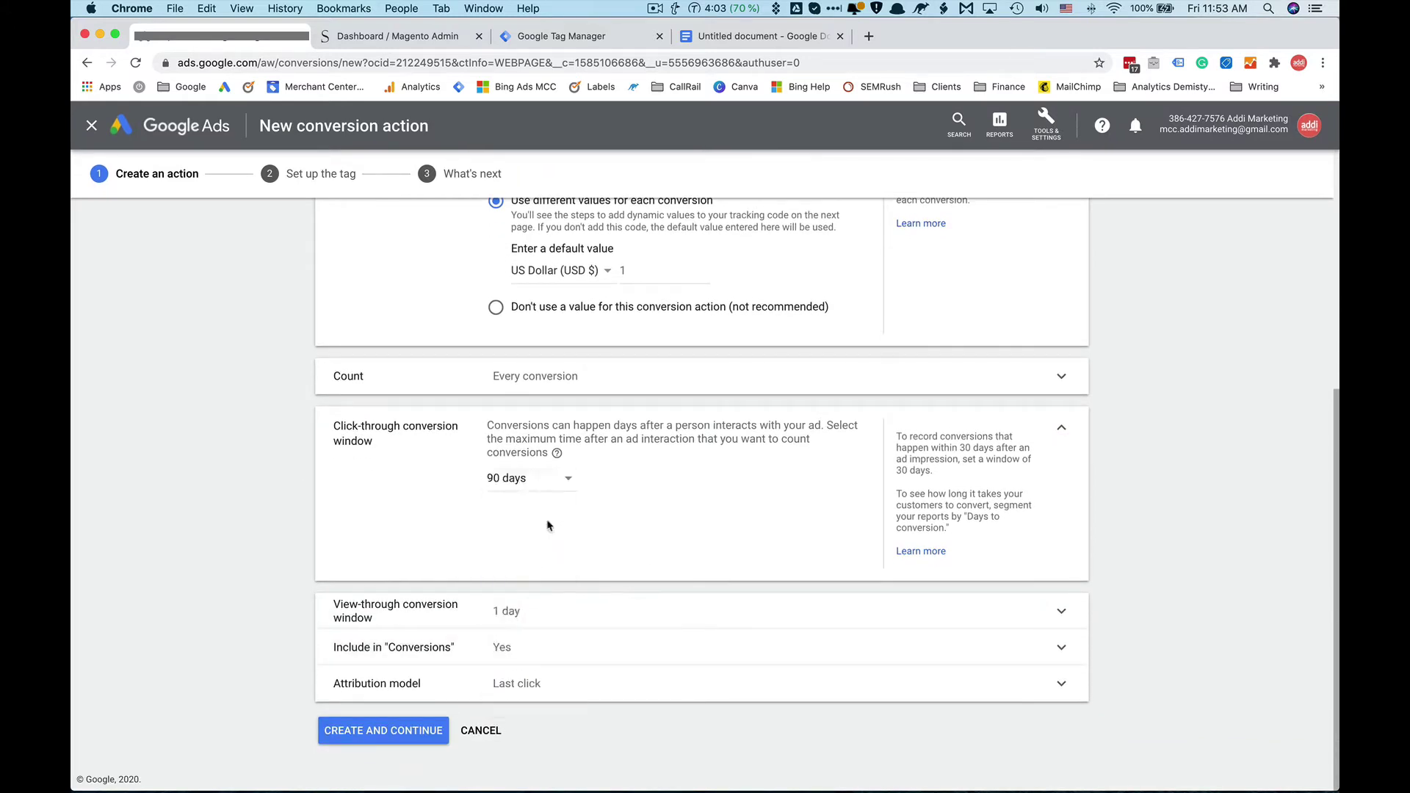
{"action": "left_click", "coordinate": [1060, 428]}
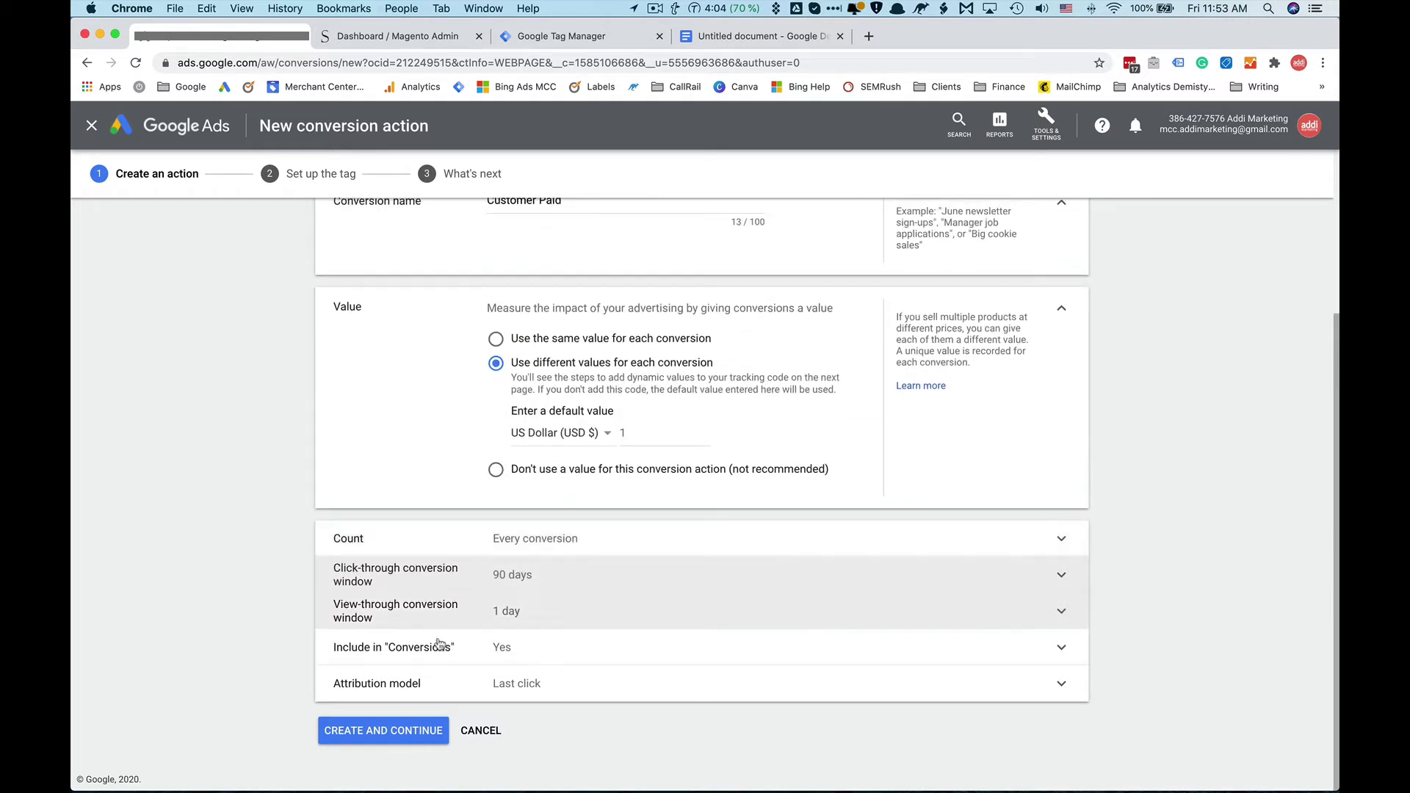
Step: Set the view-through conversion window of the new conversion action to 2 weeks
{"action": "left_click", "coordinate": [548, 621]}
{"action": "left_click", "coordinate": [514, 667]}
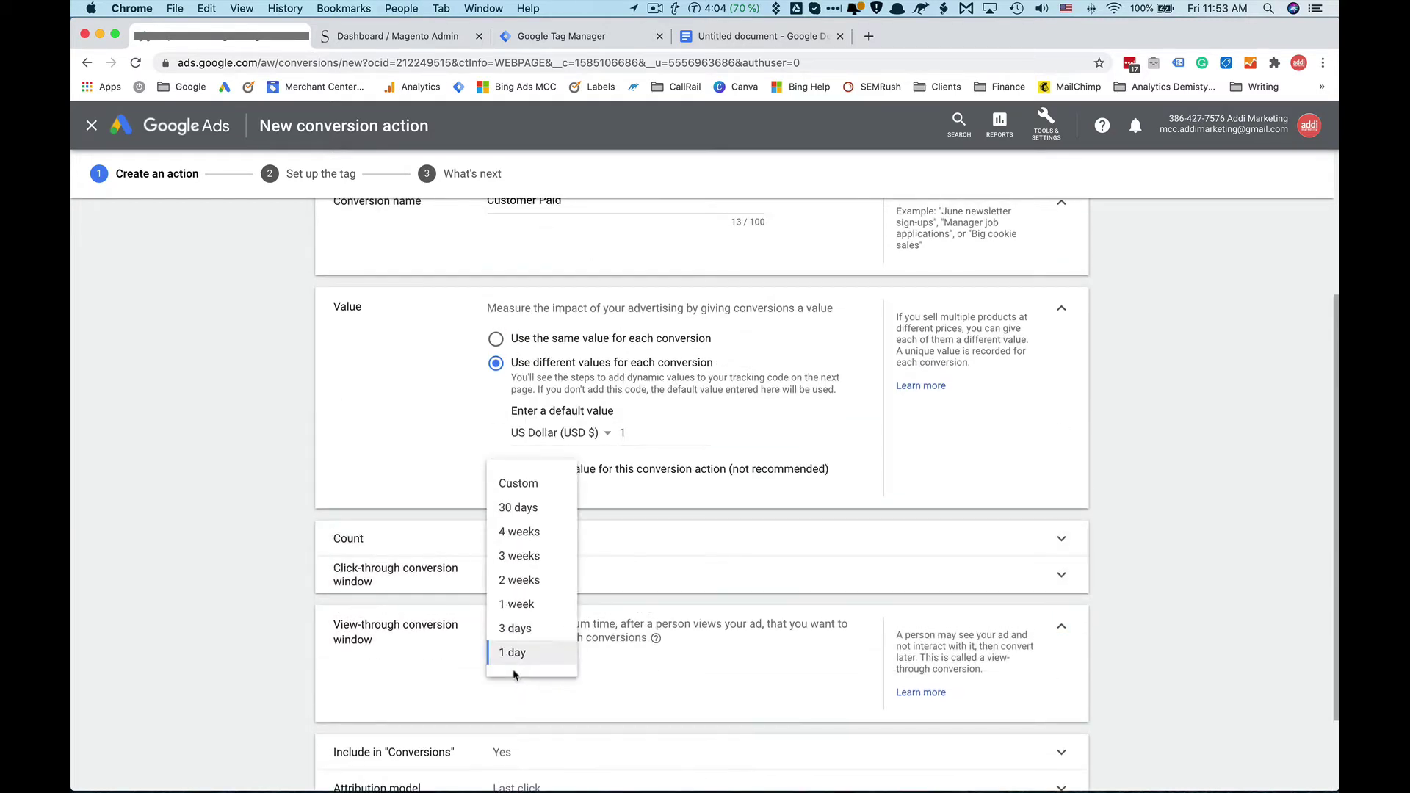
{"action": "left_click", "coordinate": [521, 582]}
{"action": "left_click", "coordinate": [1060, 630]}
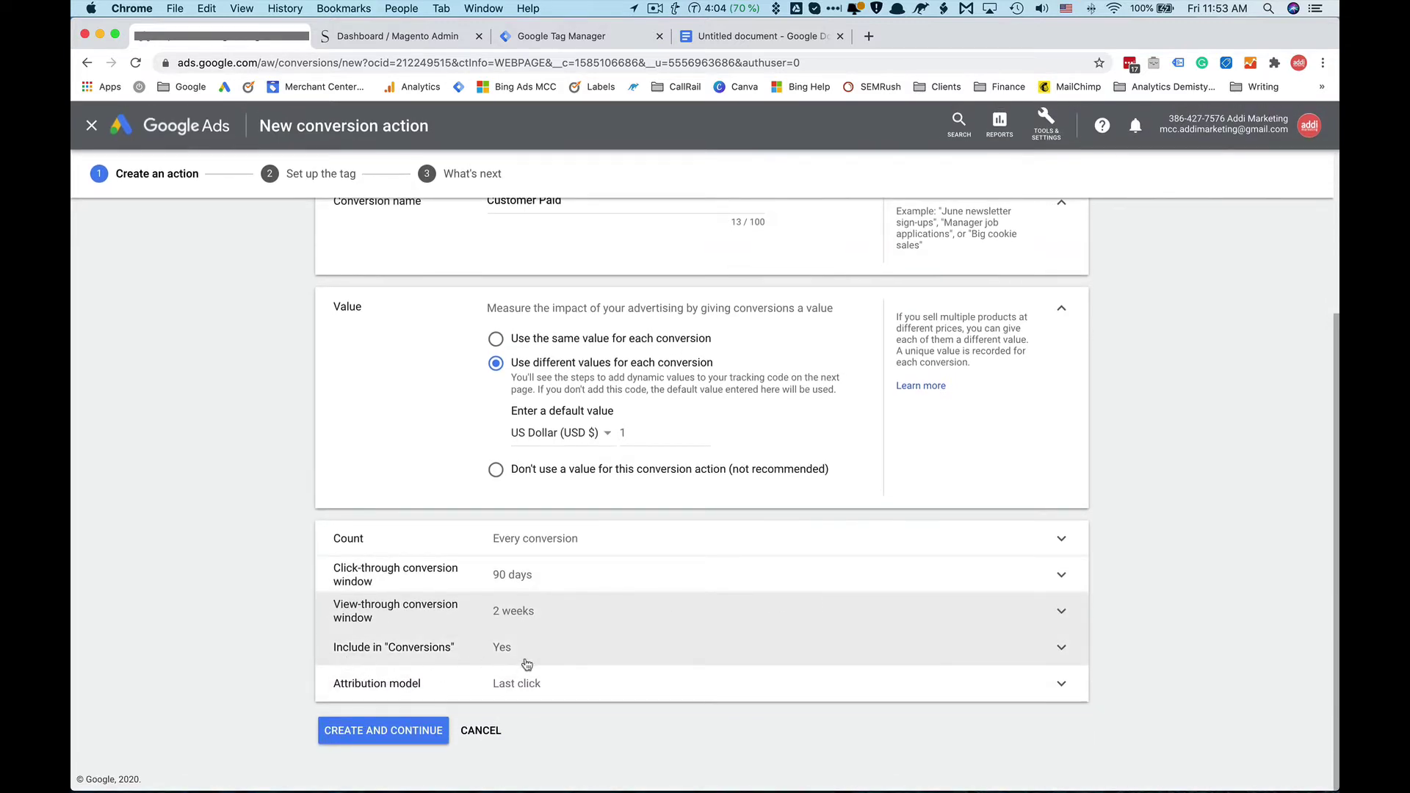
Step: Choose the Linear attribution model, then cancel the new conversion action without creating it
{"action": "left_click", "coordinate": [651, 691]}
{"action": "scroll", "coordinate": [650, 704], "scroll_direction": "down", "scroll_amount": 3}
{"action": "left_click", "coordinate": [564, 664]}
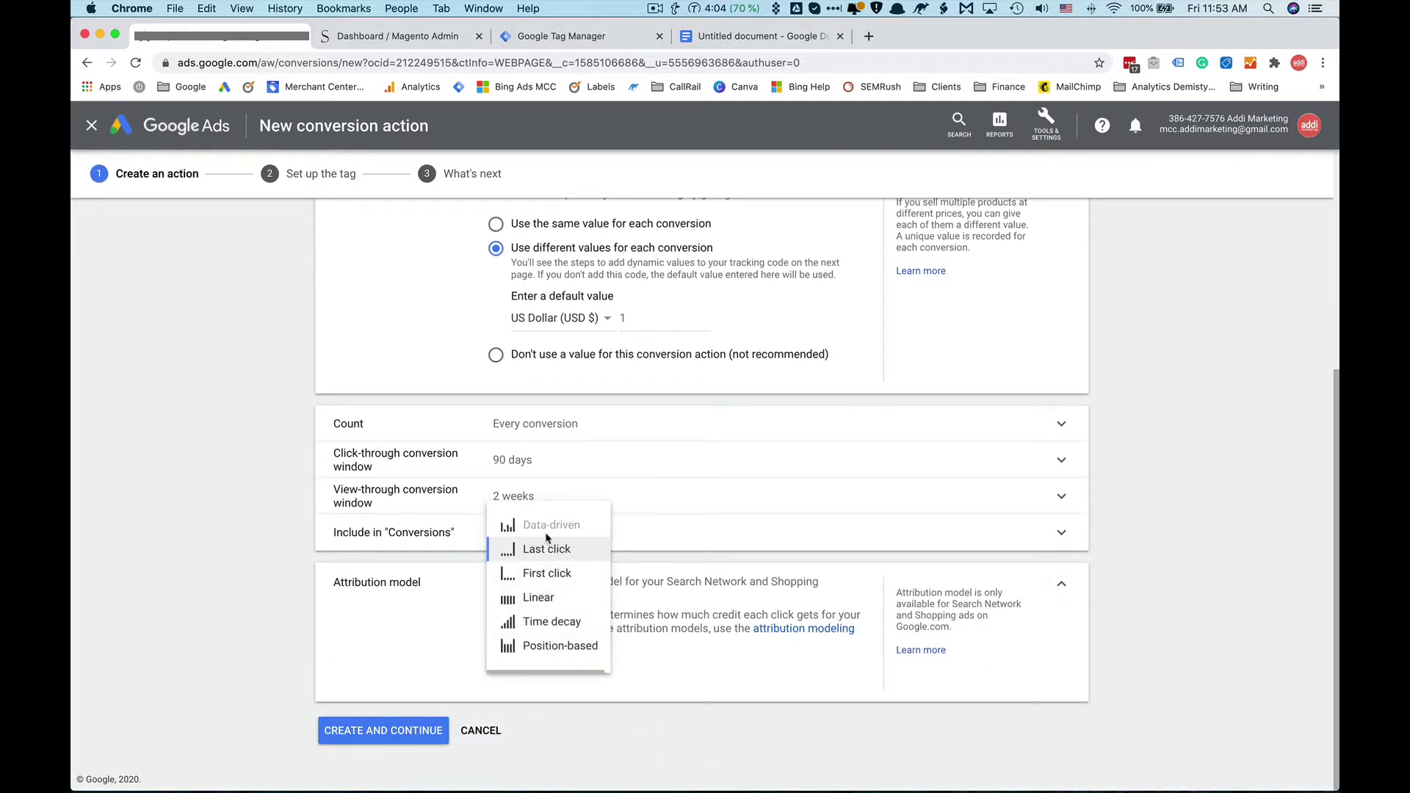
{"action": "left_click", "coordinate": [540, 597]}
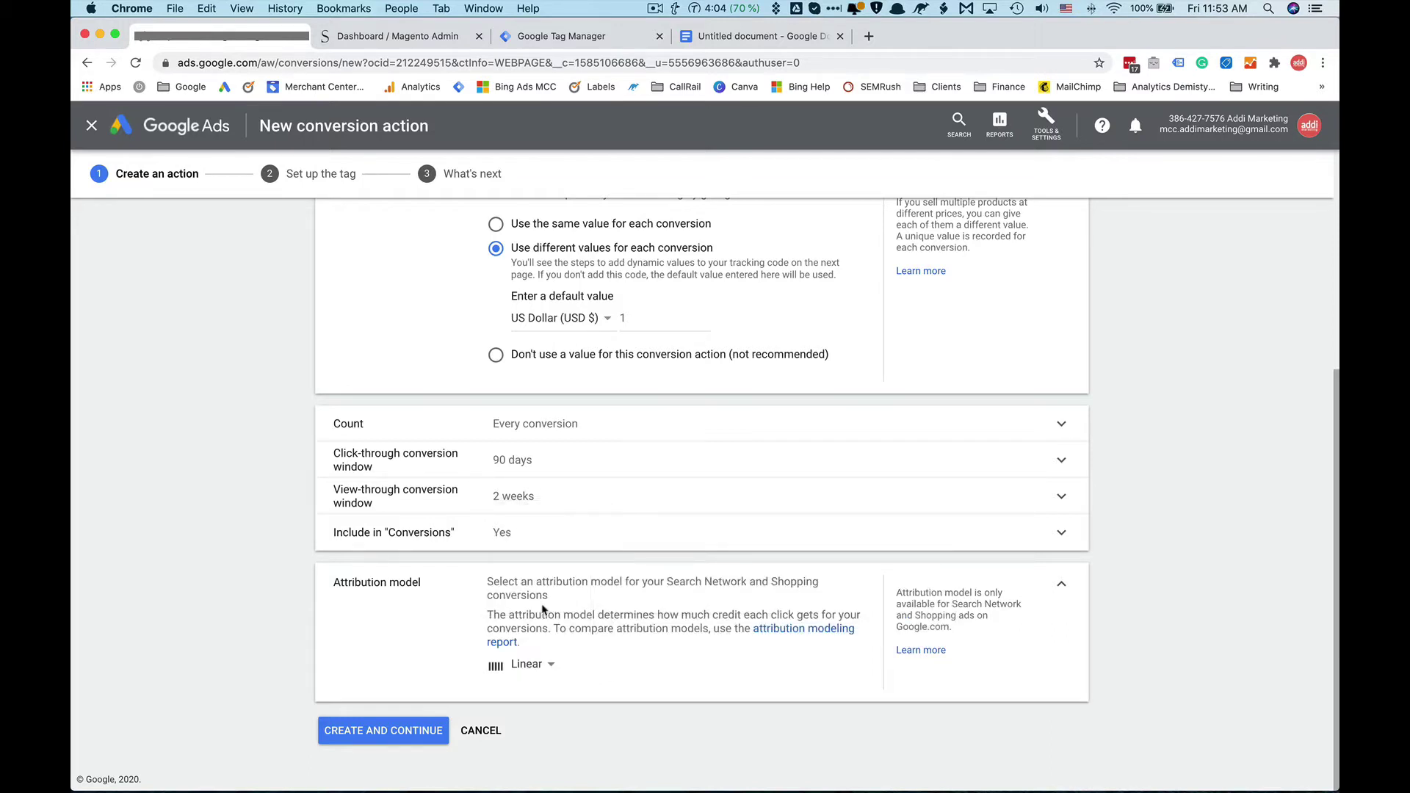
{"action": "left_click", "coordinate": [500, 732]}
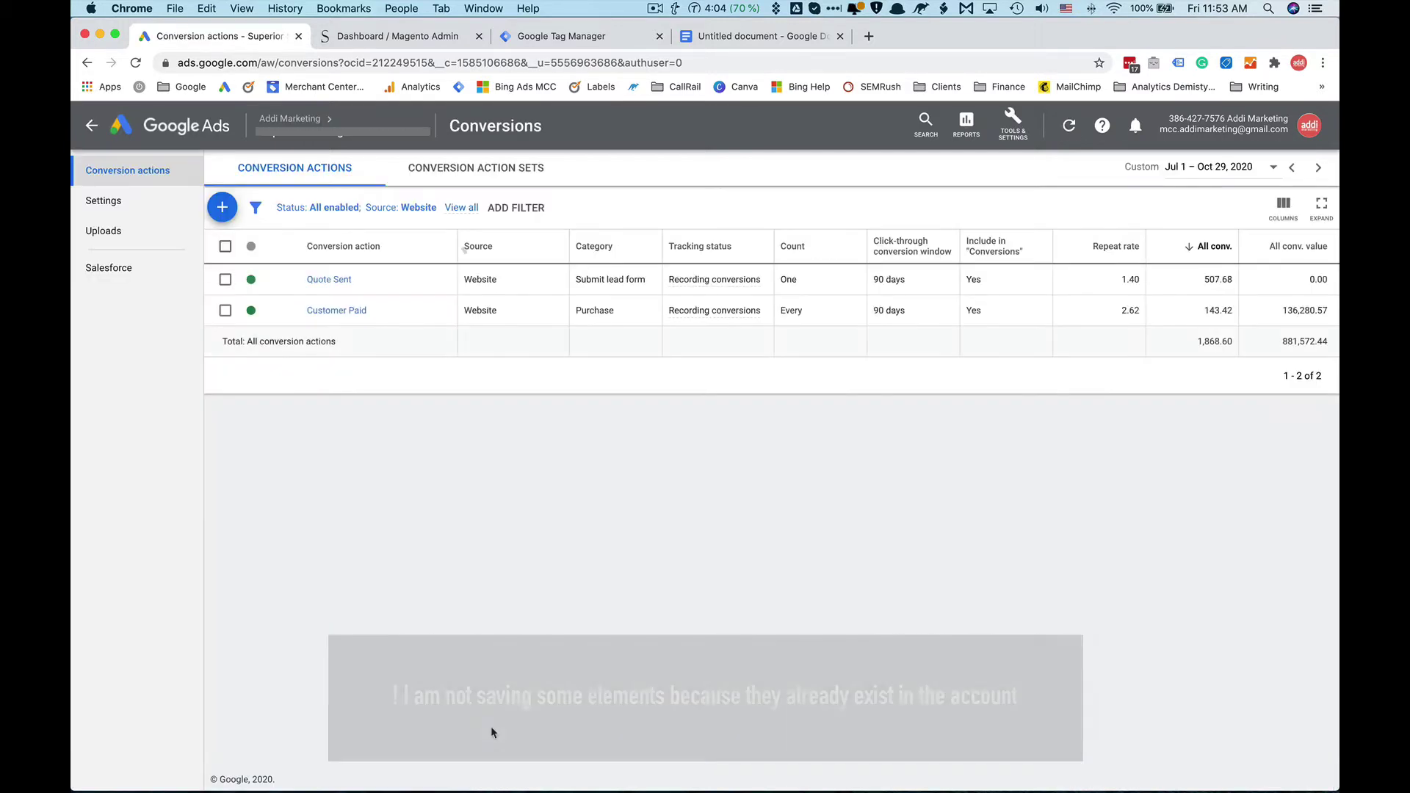
Step: Copy the conversion label from the existing Customer Paid action's Google Tag Manager setup and check the conversion notes in the Google Docs document
{"action": "left_click", "coordinate": [339, 311]}
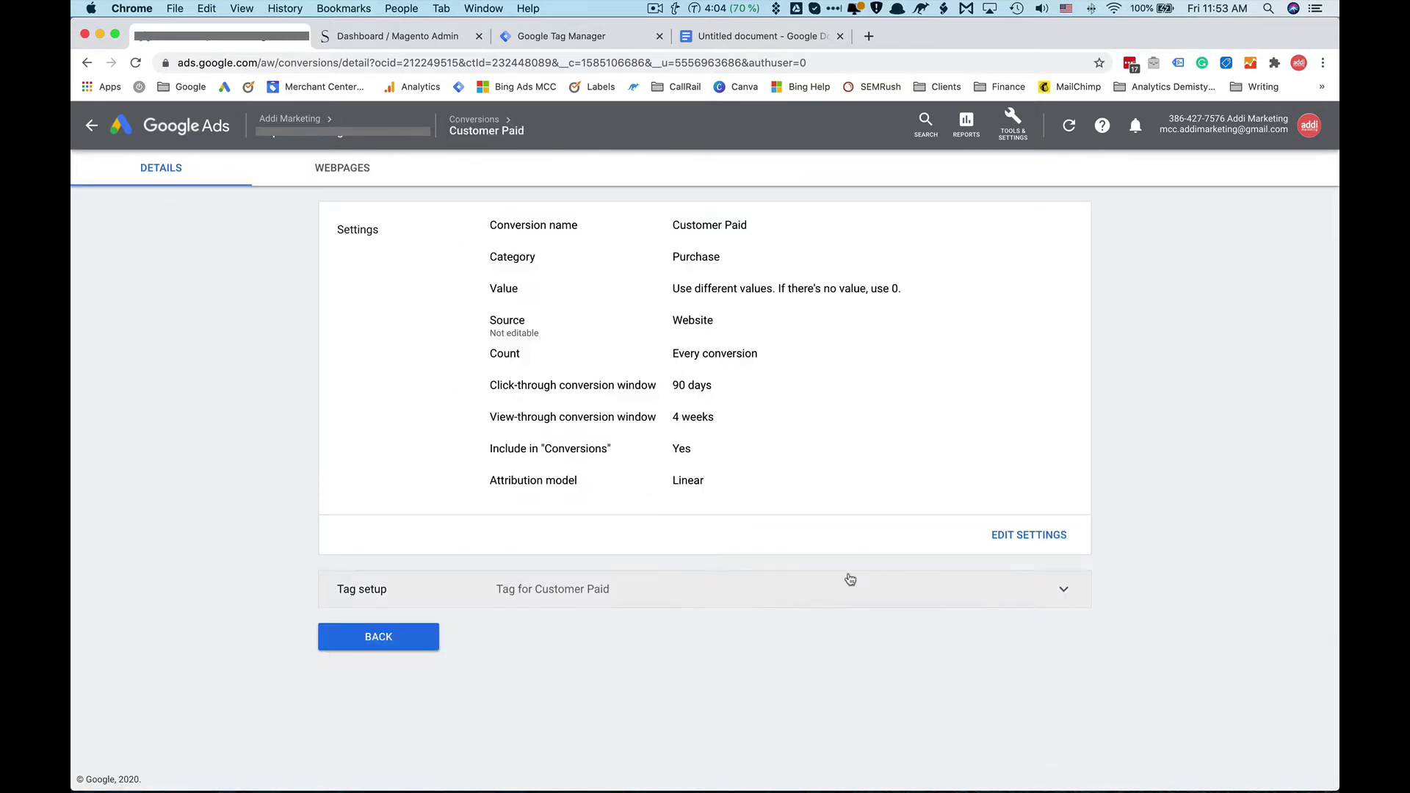
{"action": "left_click", "coordinate": [853, 587]}
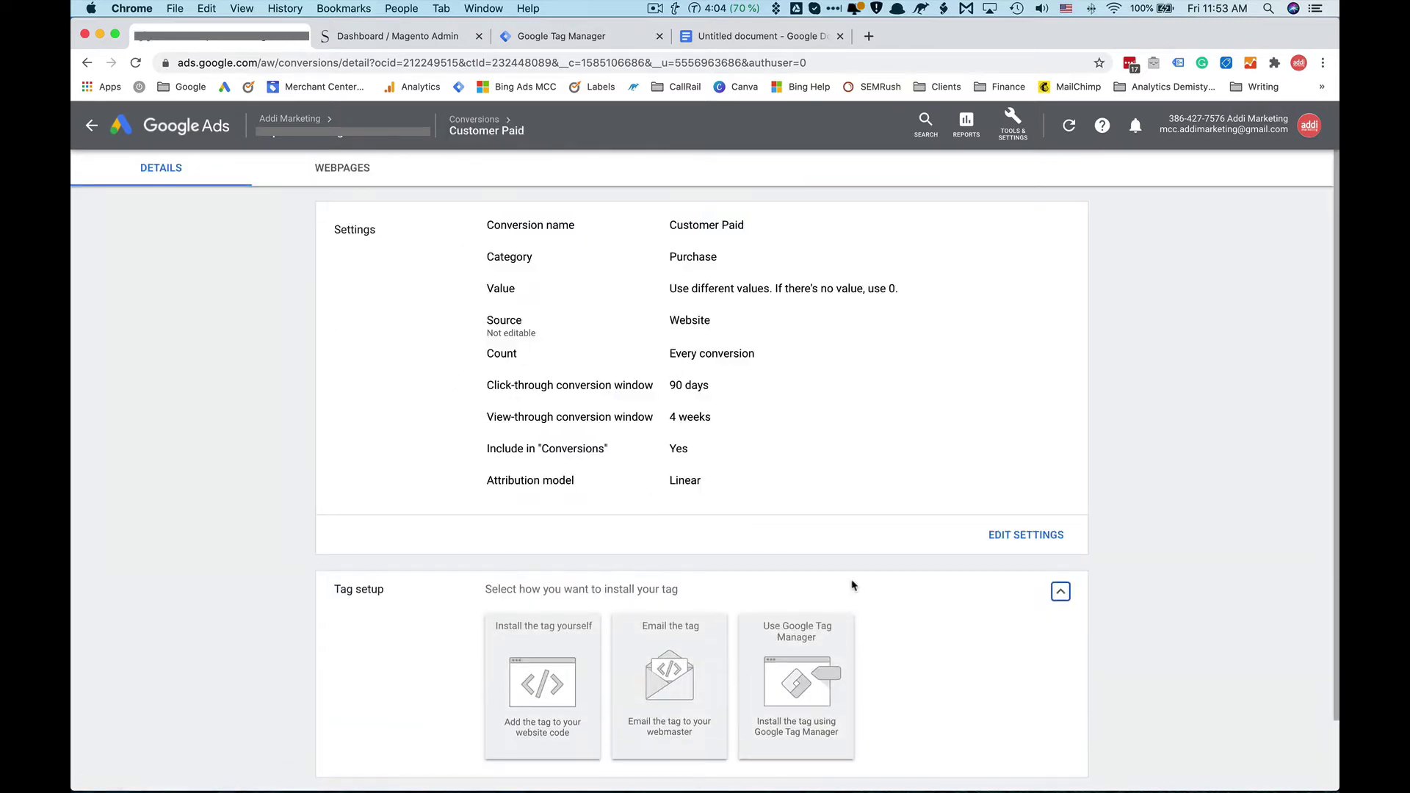
{"action": "left_click", "coordinate": [796, 658]}
{"action": "scroll", "coordinate": [861, 562], "scroll_direction": "down", "scroll_amount": 3}
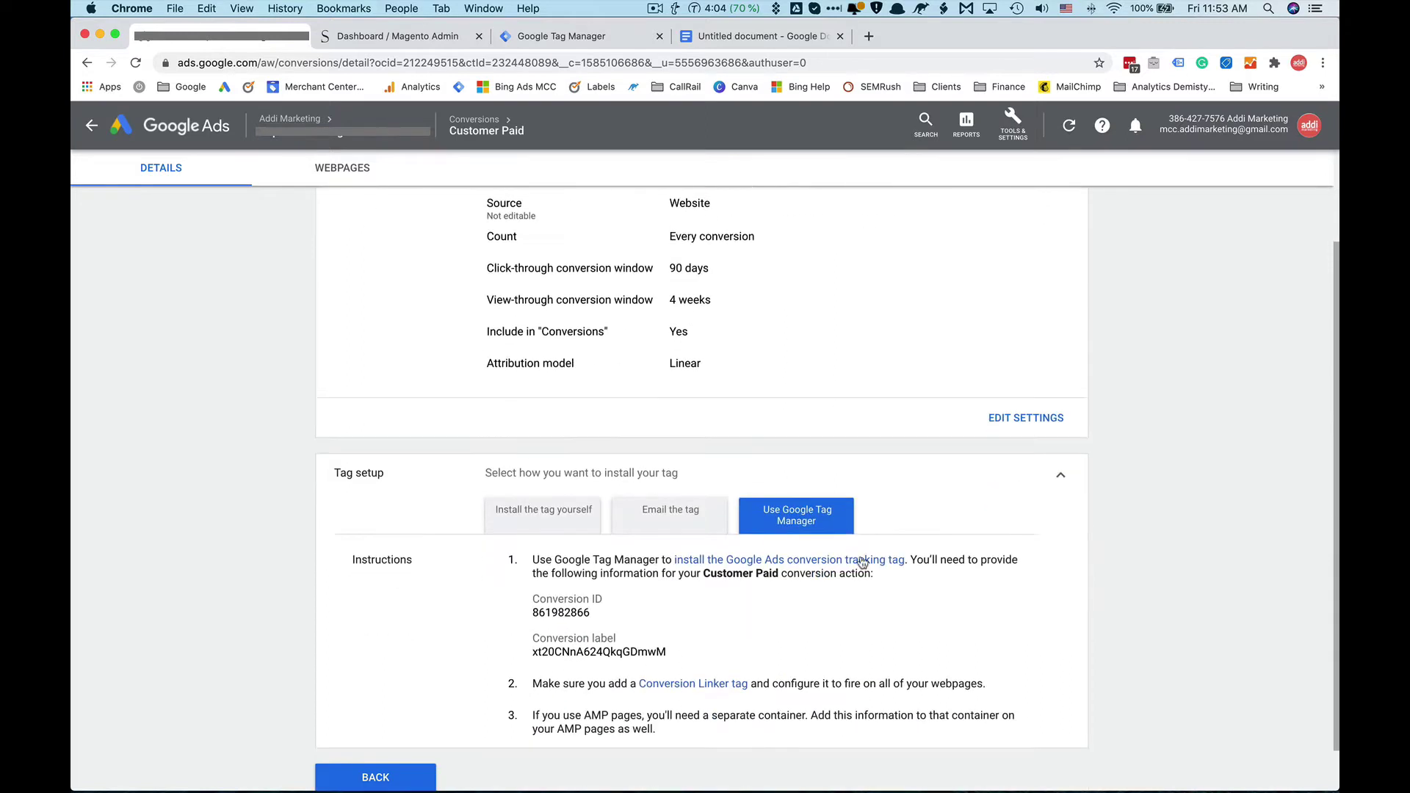
{"action": "double_click", "coordinate": [555, 563]}
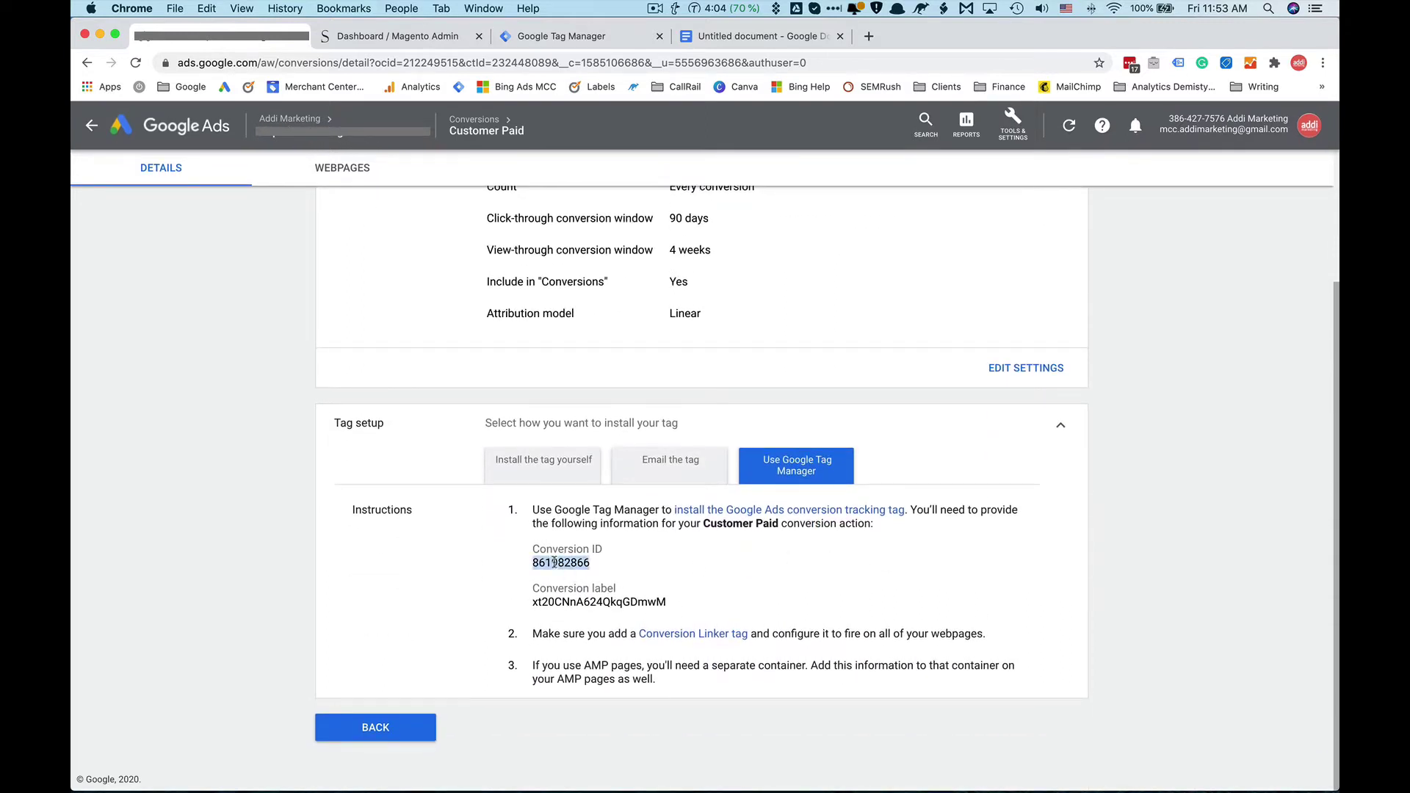
{"action": "double_click", "coordinate": [575, 600]}
{"action": "key", "text": "super+c"}
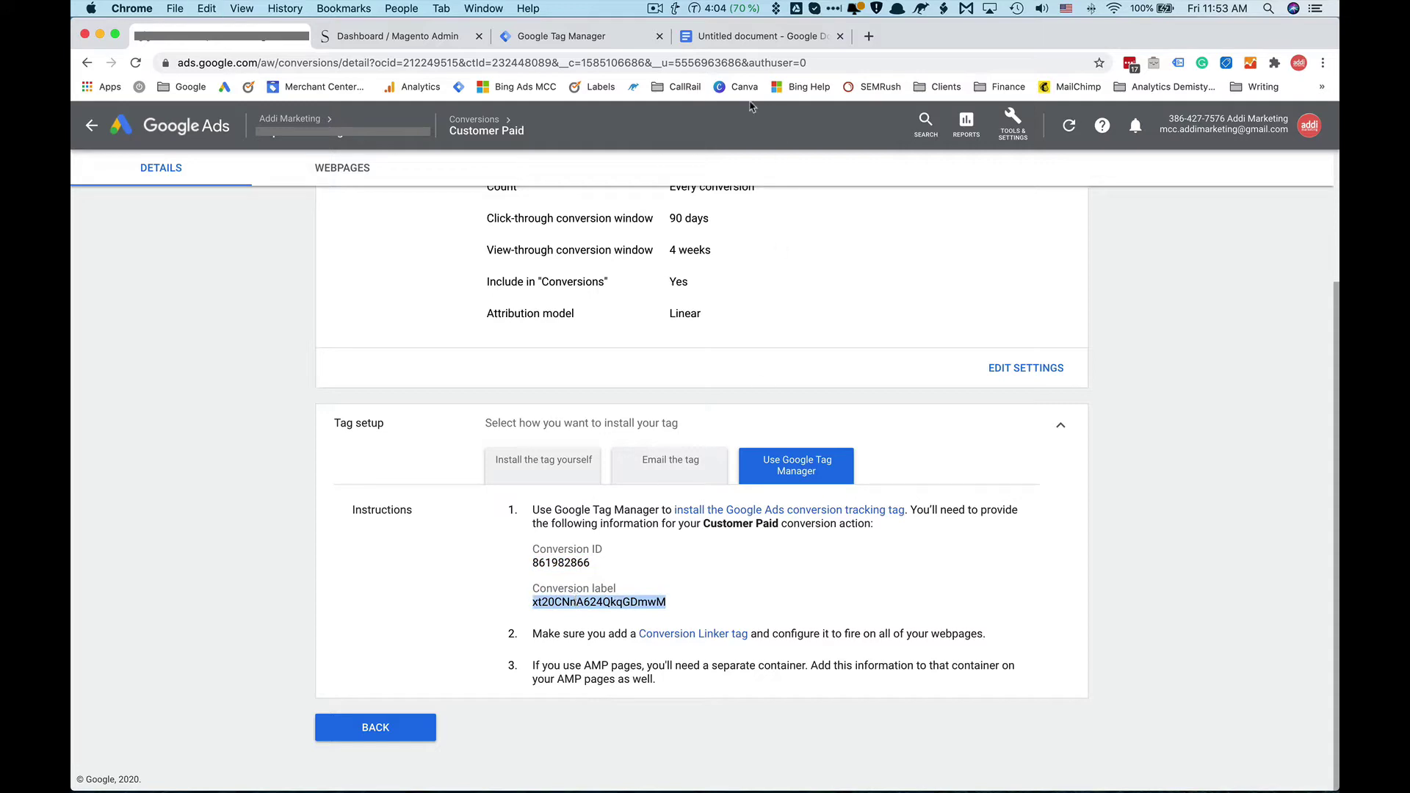
{"action": "left_click", "coordinate": [735, 40]}
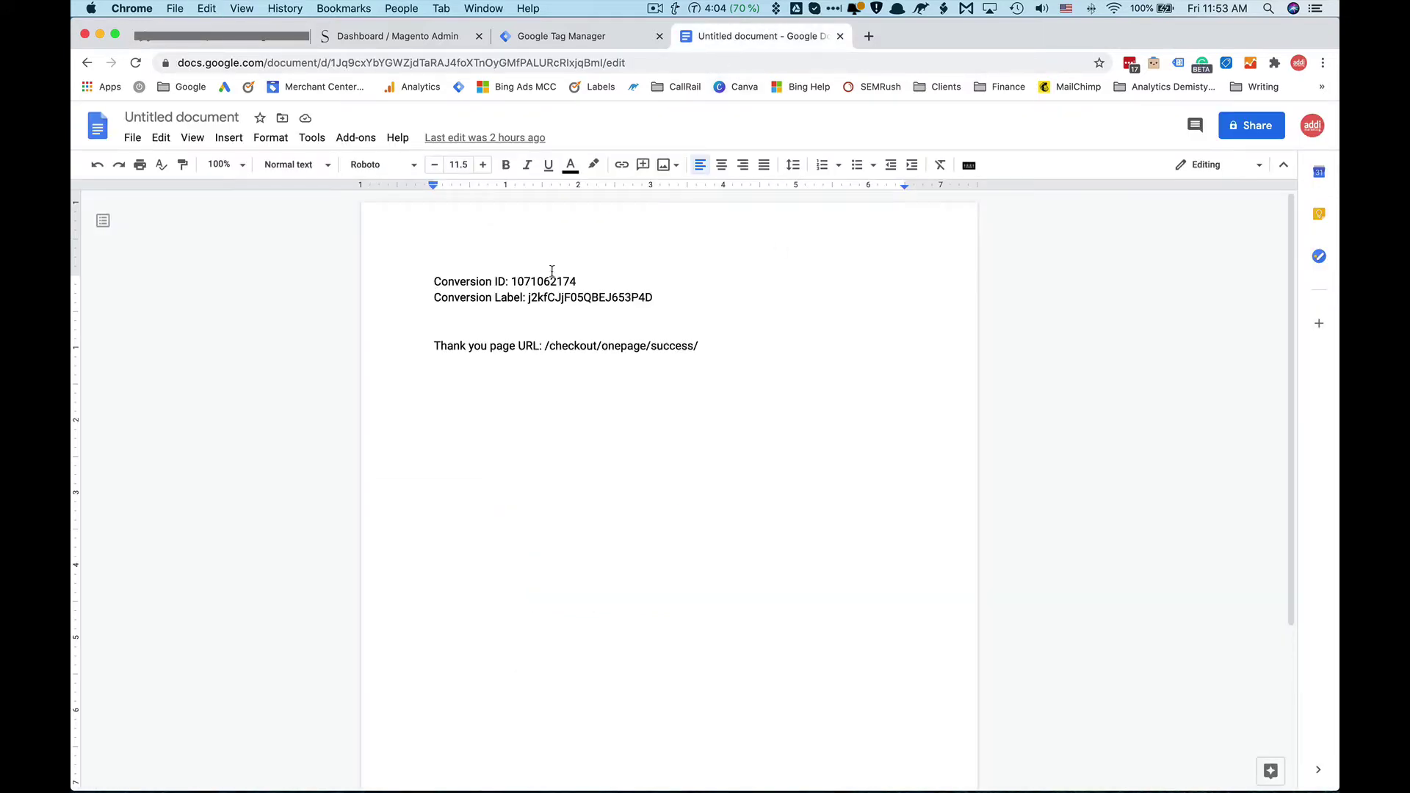
Step: Switch to Google Tag Manager and start a new trigger named Customer Paid
{"action": "left_click", "coordinate": [545, 38]}
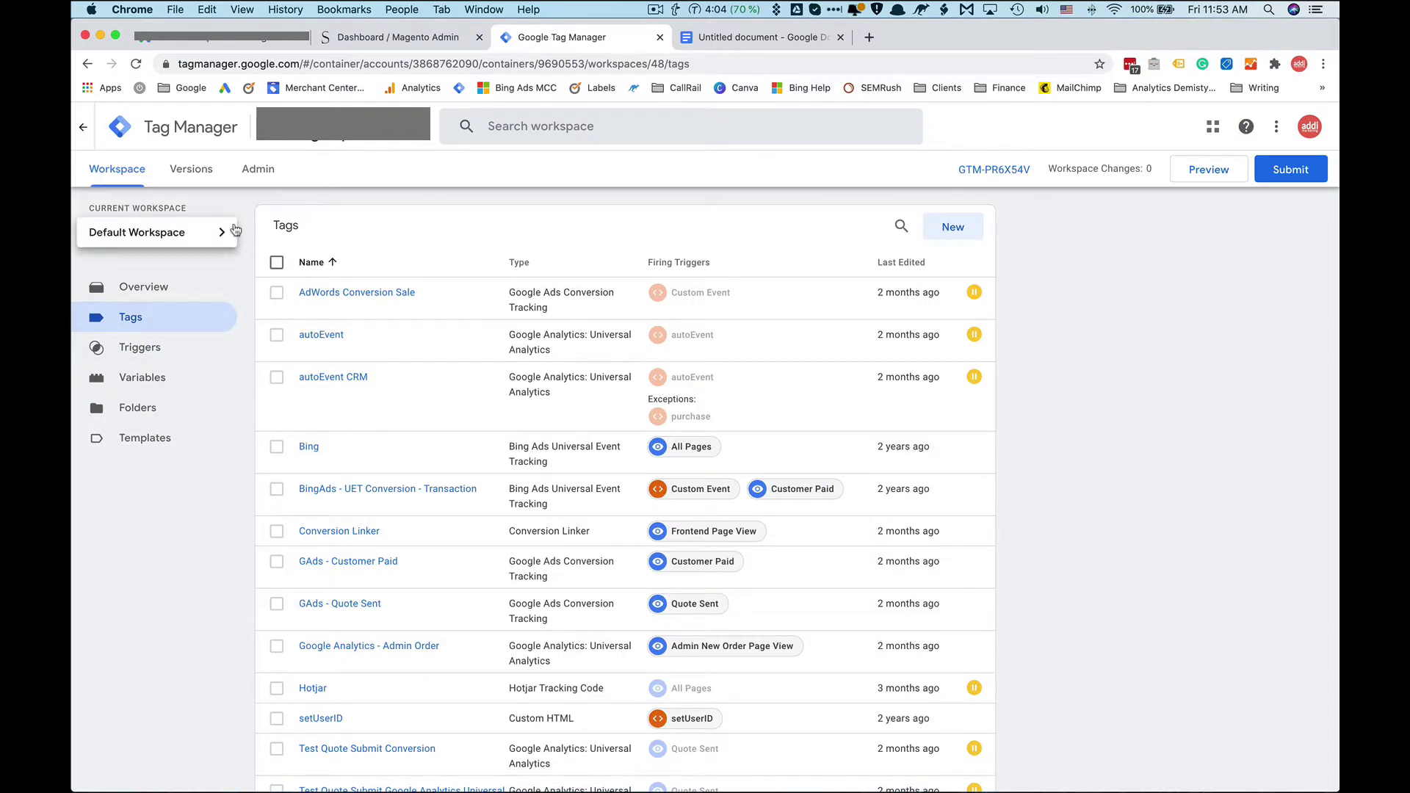
{"action": "left_click", "coordinate": [136, 348]}
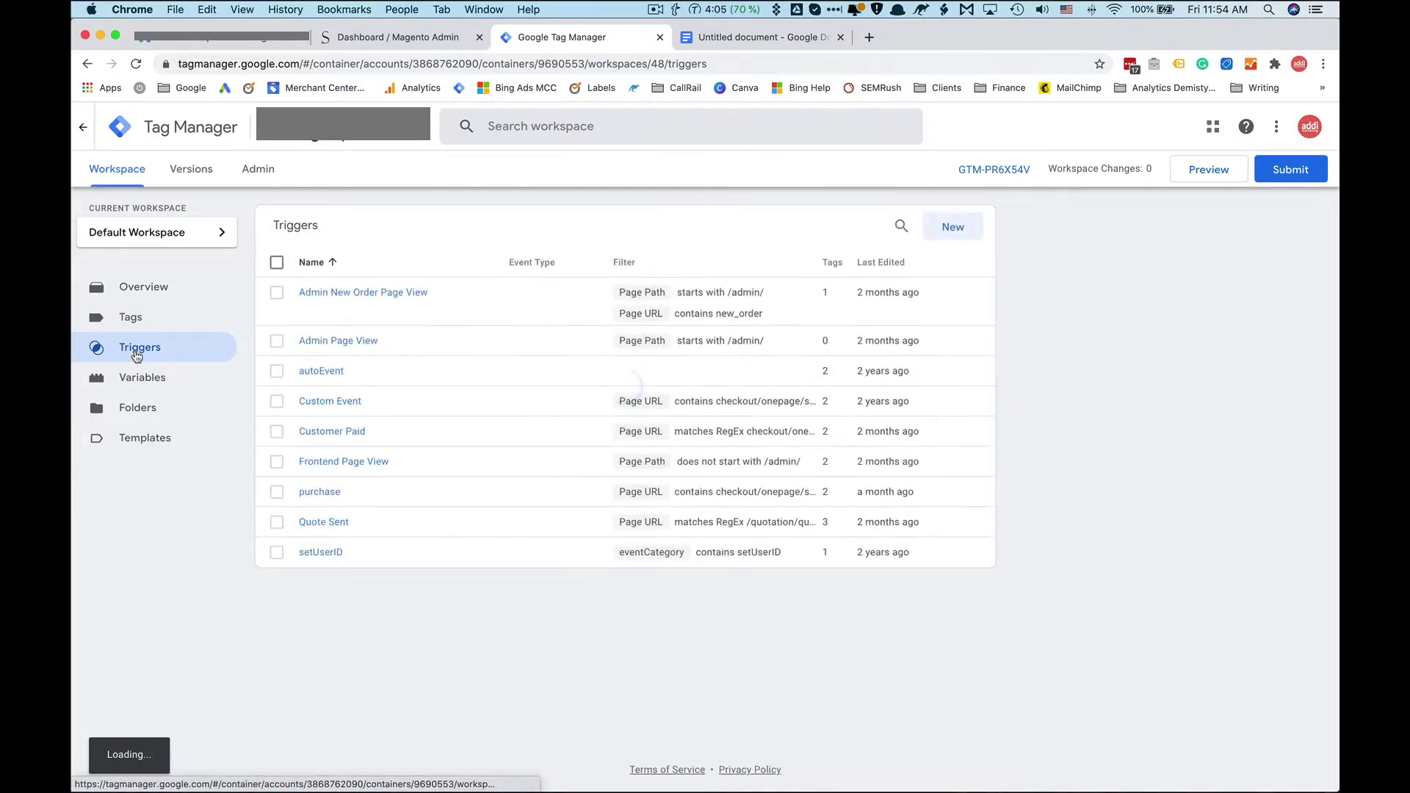
{"action": "left_click", "coordinate": [956, 228]}
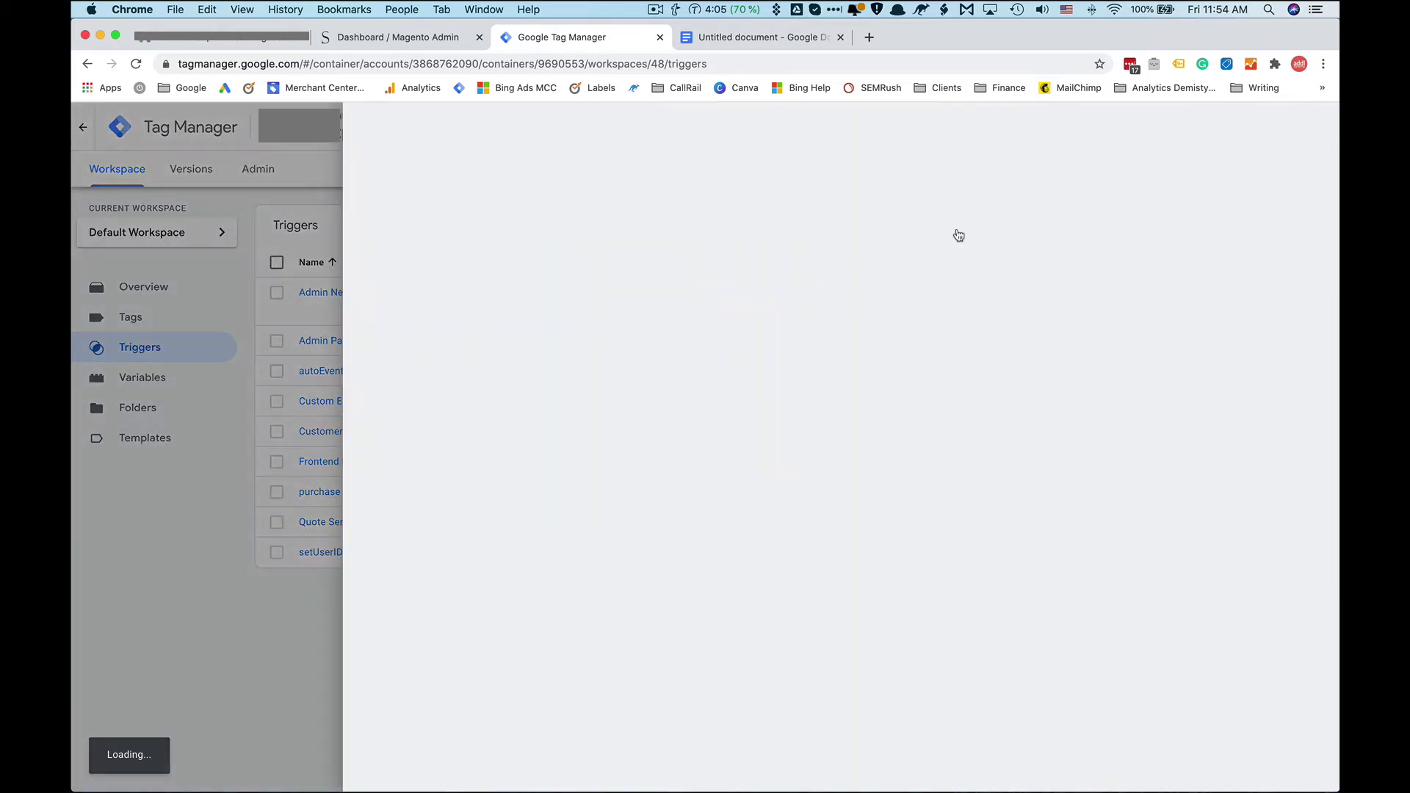
{"action": "left_click_drag", "start_coordinate": [399, 125], "coordinate": [523, 130]}
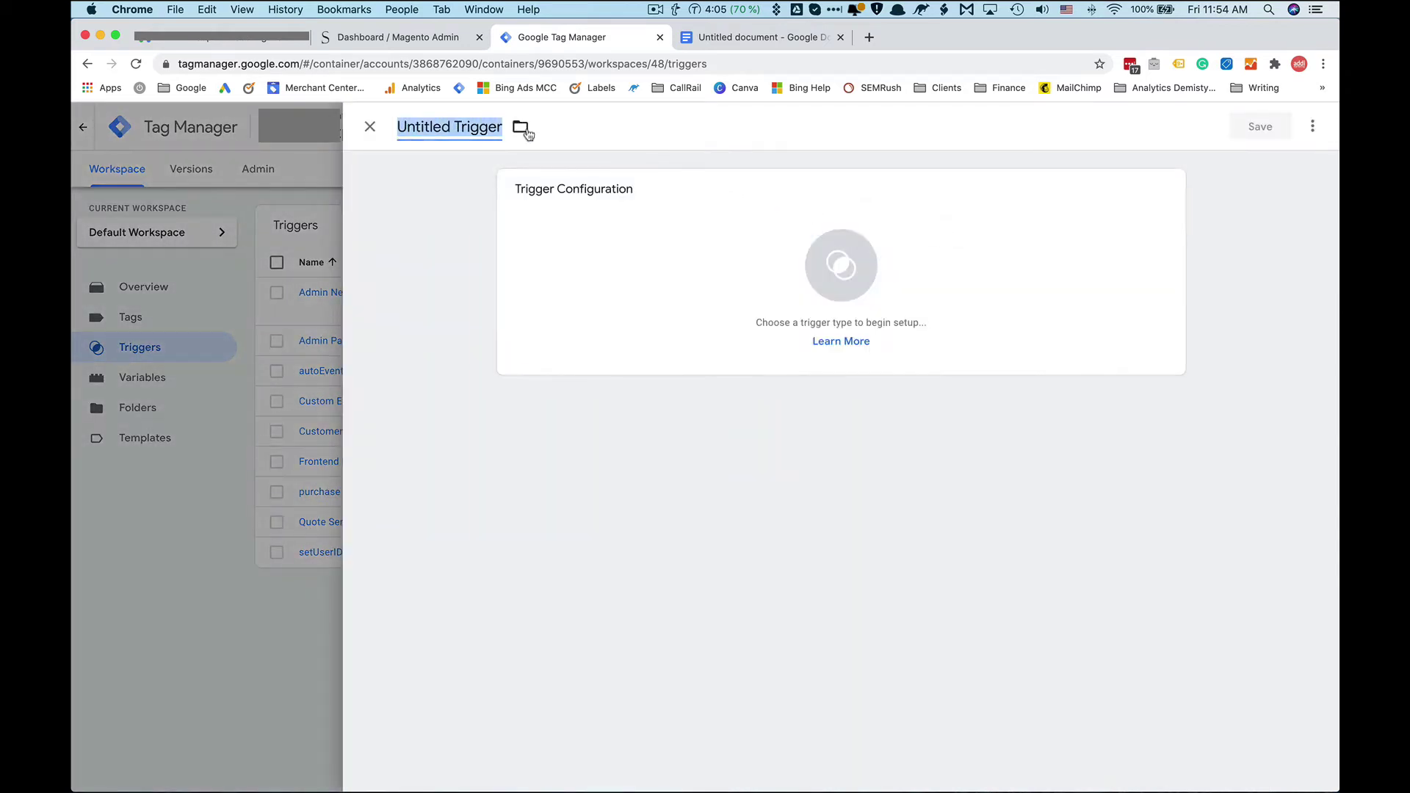
{"action": "type", "text": "Cust"}
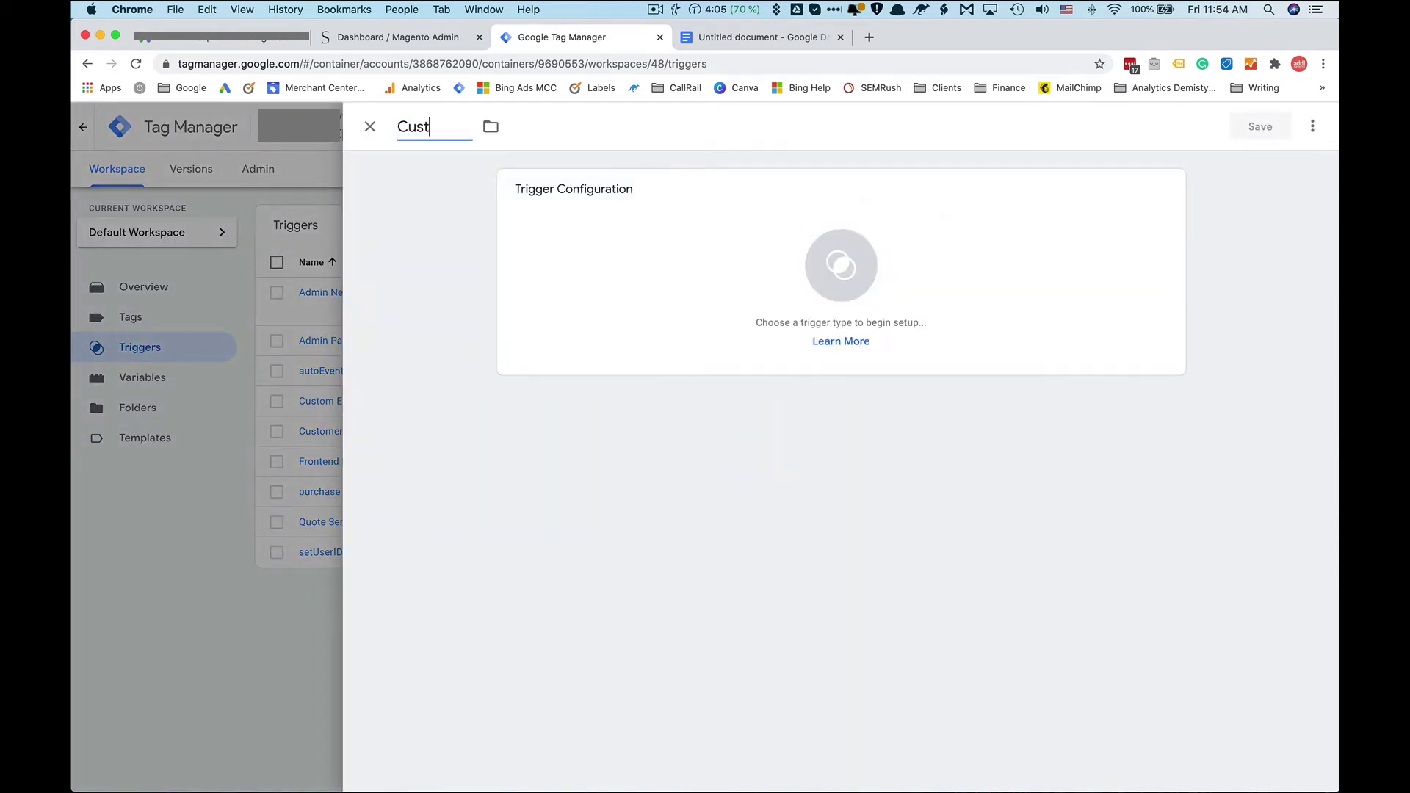
{"action": "type", "text": "omer Paid"}
Step: Make the Customer Paid trigger a Page View trigger that fires on Some Page Views
{"action": "left_click", "coordinate": [841, 265]}
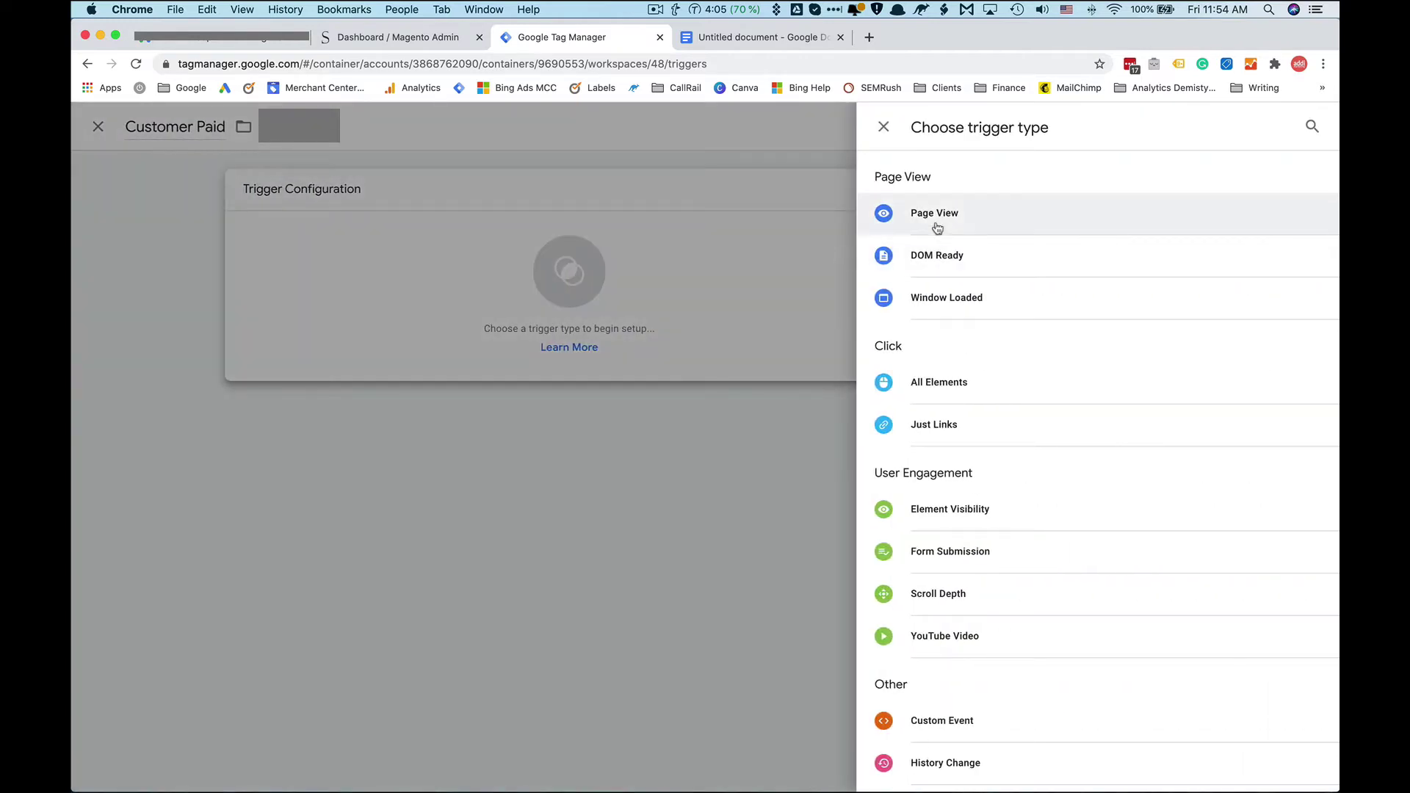
{"action": "left_click", "coordinate": [937, 224]}
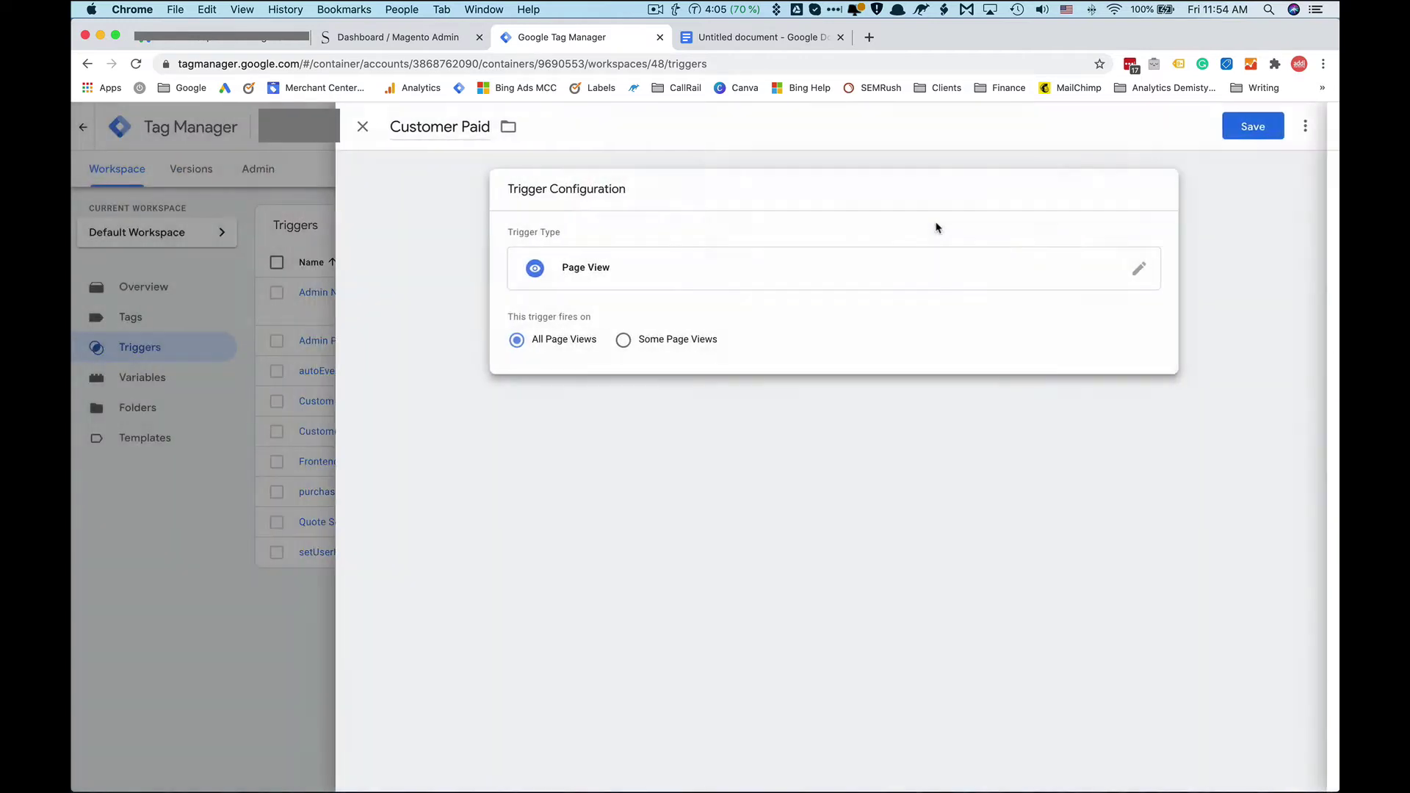
{"action": "left_click", "coordinate": [631, 340]}
Step: Set the trigger's firing condition to Page URL with the matches RegEx operator
{"action": "left_click", "coordinate": [595, 402]}
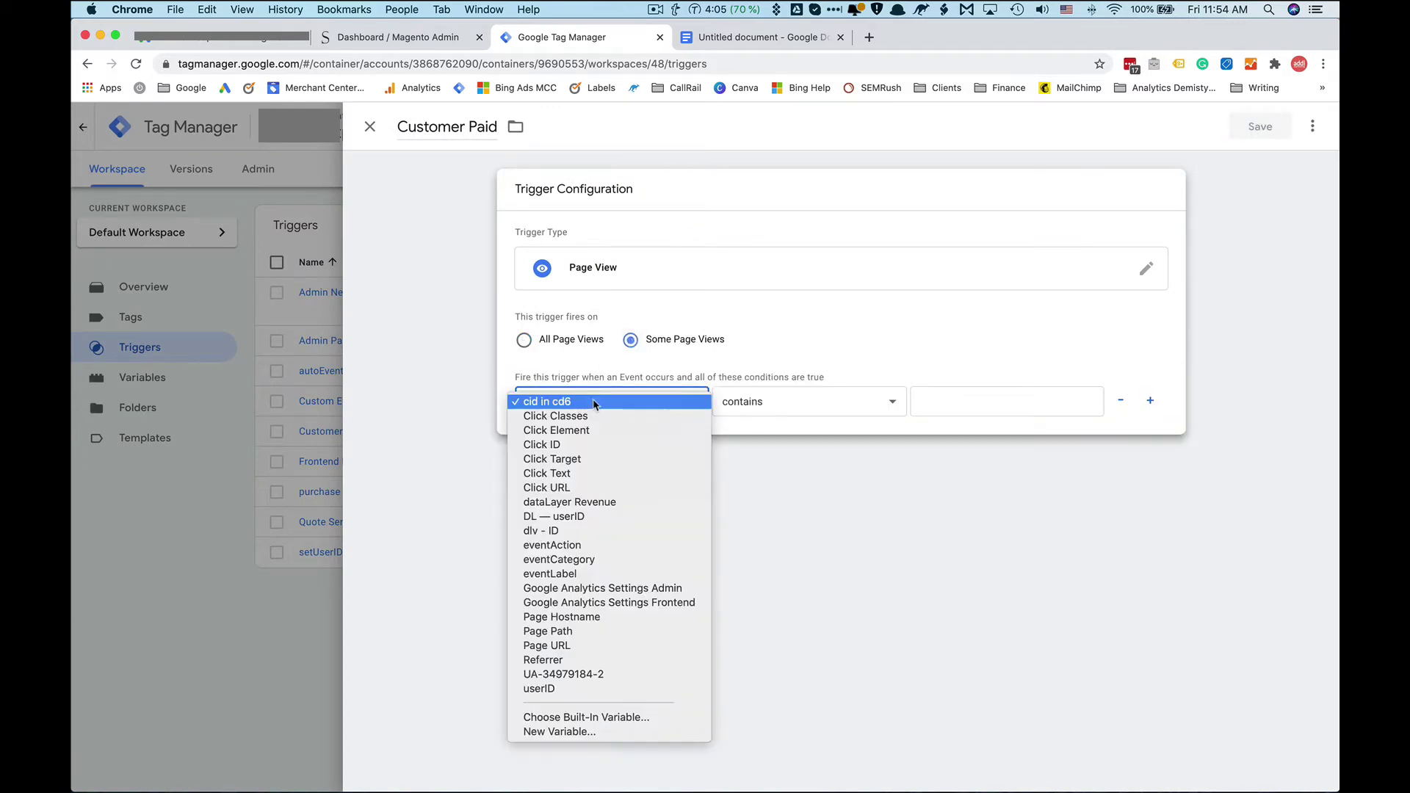
{"action": "left_click", "coordinate": [582, 646]}
{"action": "left_click", "coordinate": [808, 401]}
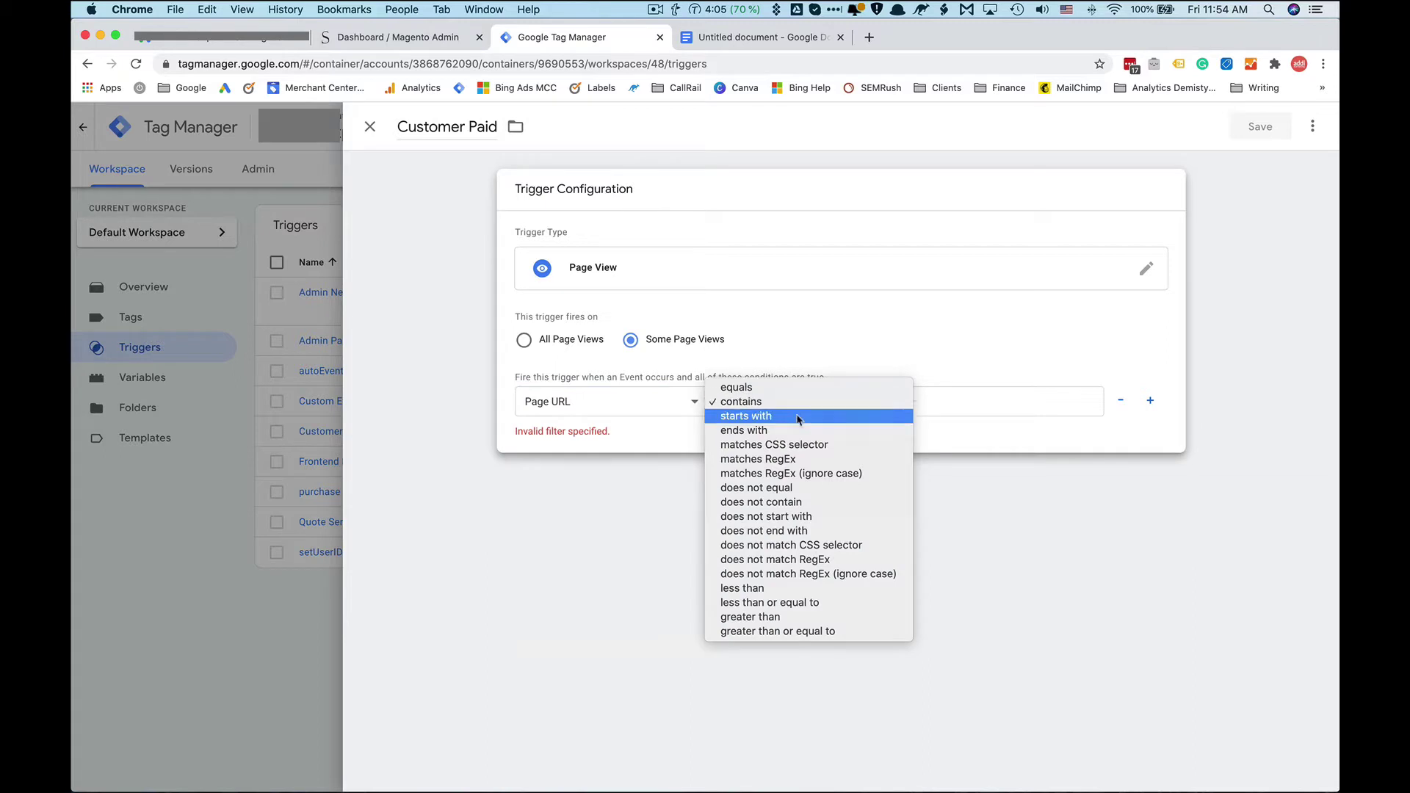
{"action": "left_click", "coordinate": [797, 459]}
Step: Copy /checkout/onepage/success from the thank-you page URL in the Google Docs notes and enter it as the trigger condition's value
{"action": "left_click", "coordinate": [943, 402]}
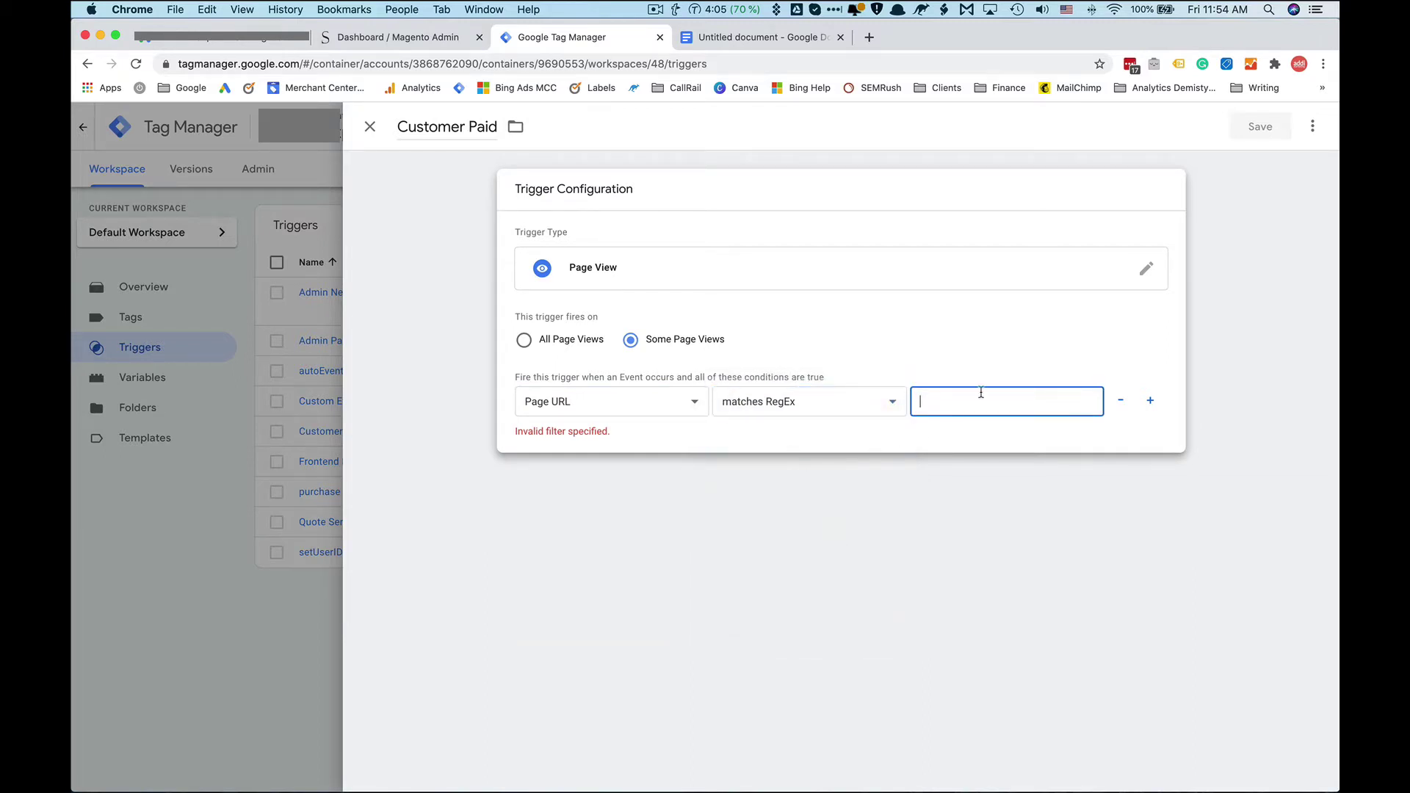
{"action": "left_click", "coordinate": [763, 36]}
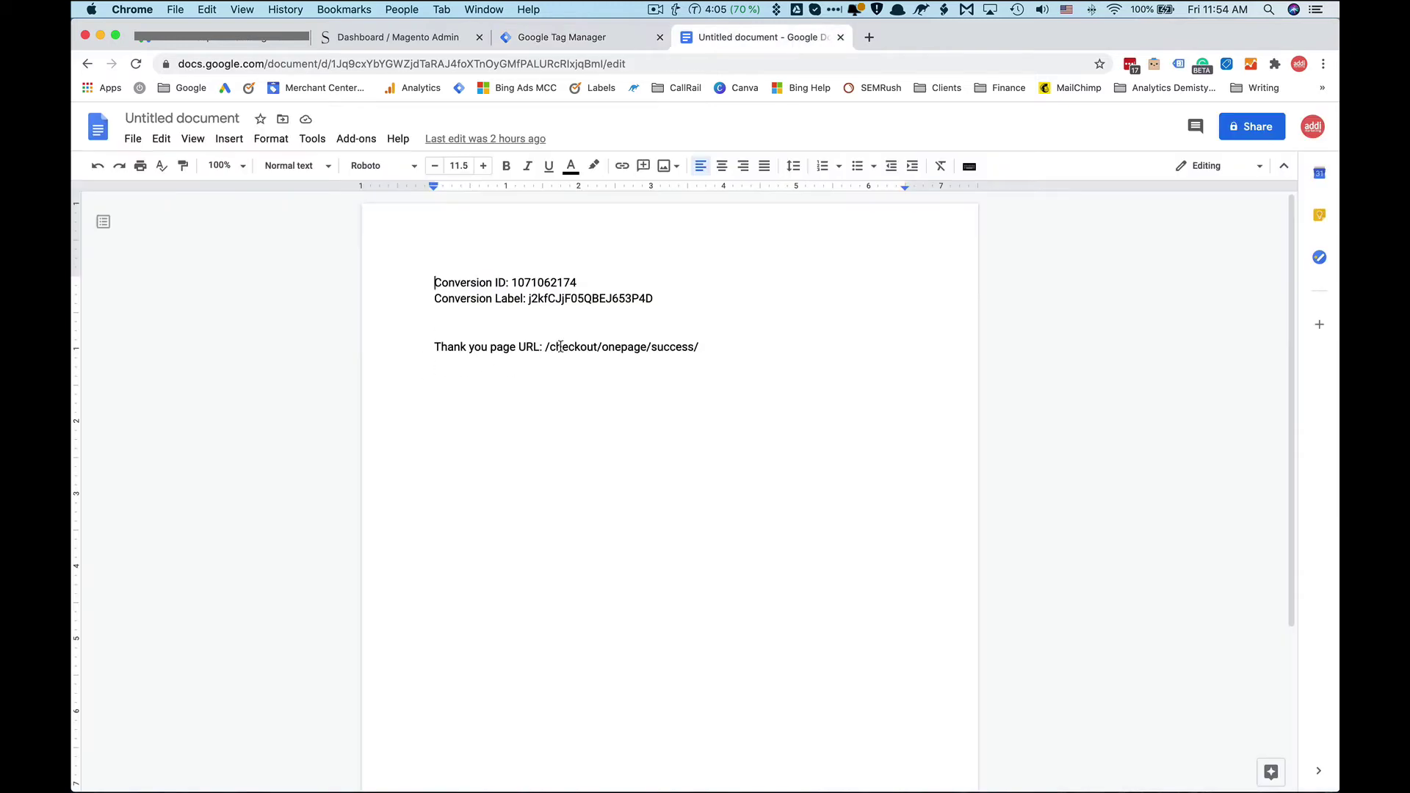
{"action": "left_click_drag", "start_coordinate": [544, 345], "coordinate": [698, 345]}
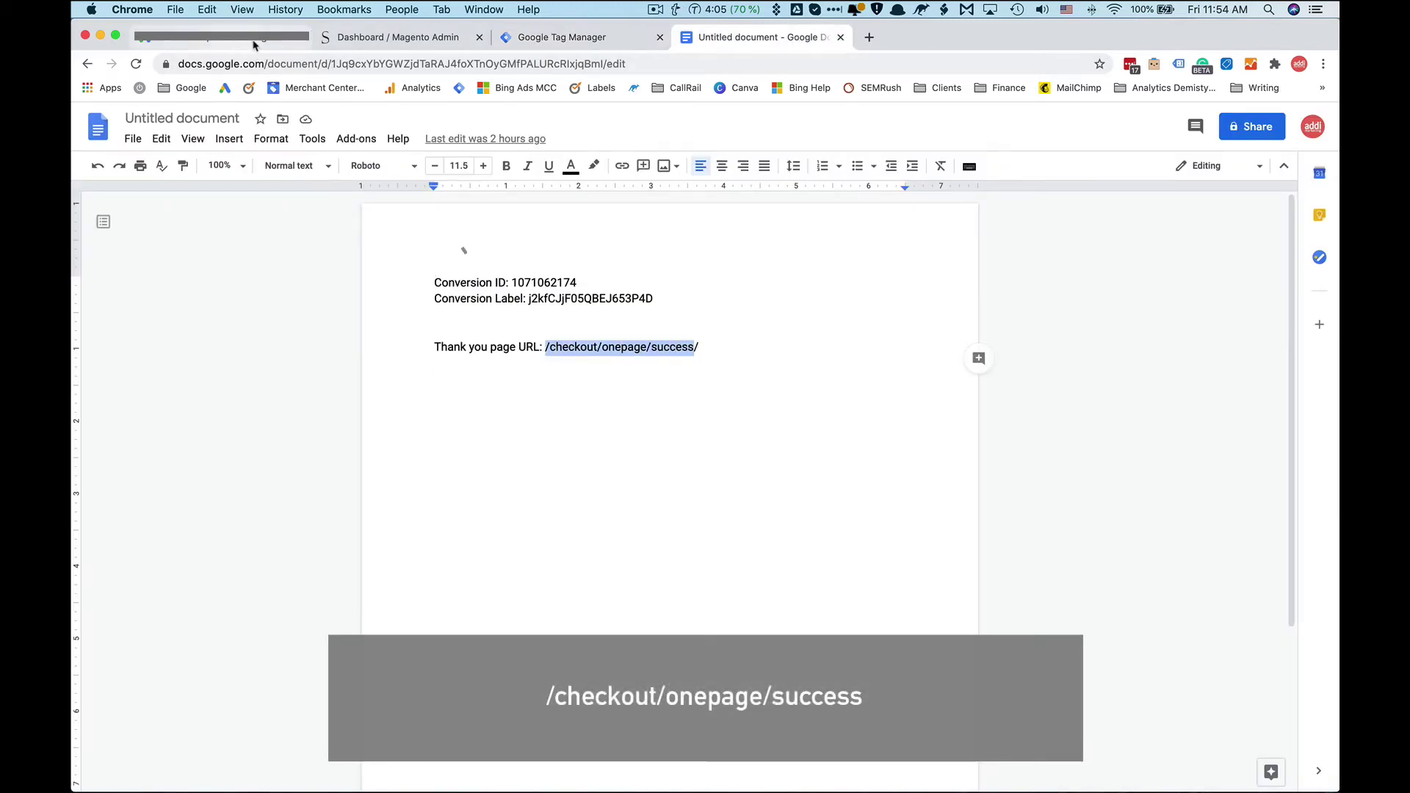
{"action": "left_click", "coordinate": [533, 39]}
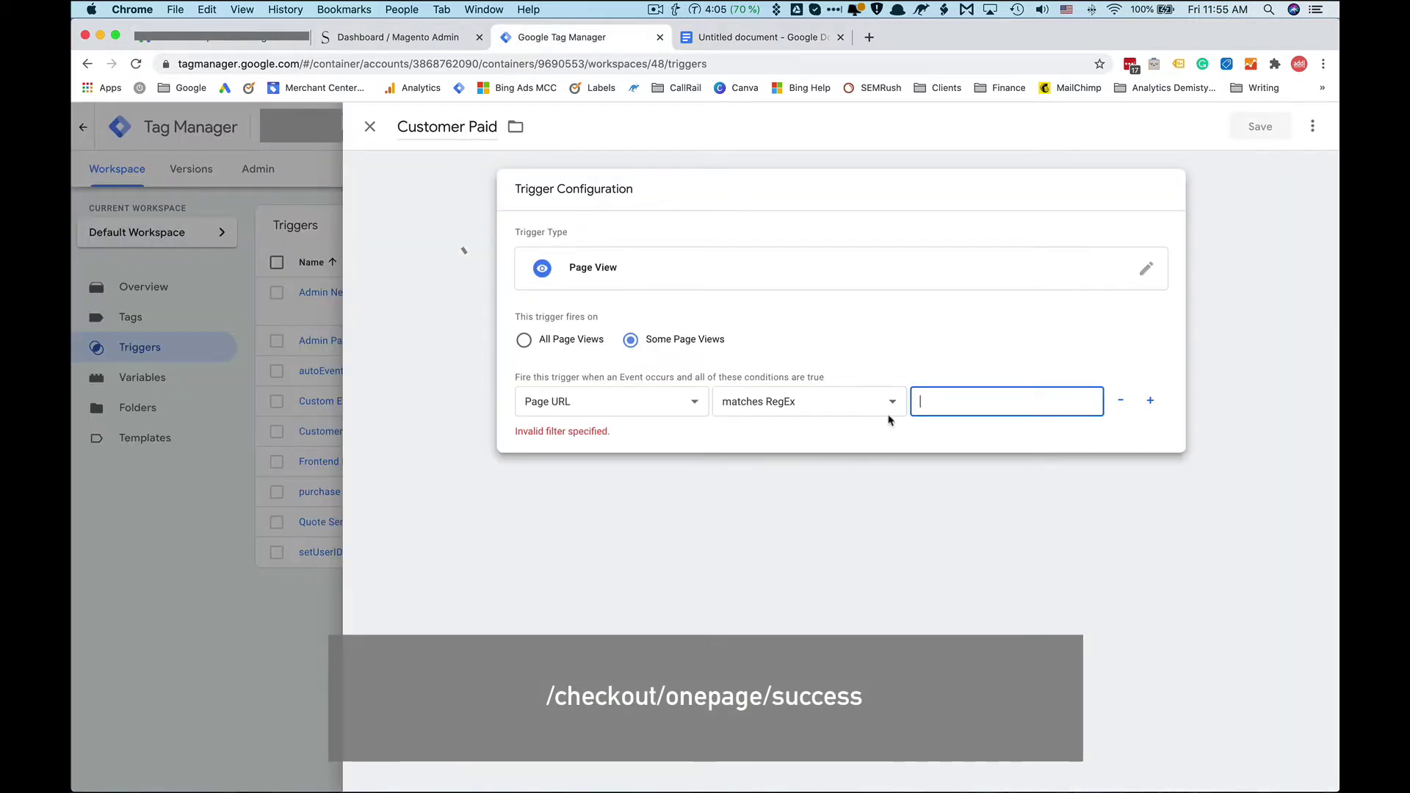
{"action": "key", "text": "super+v"}
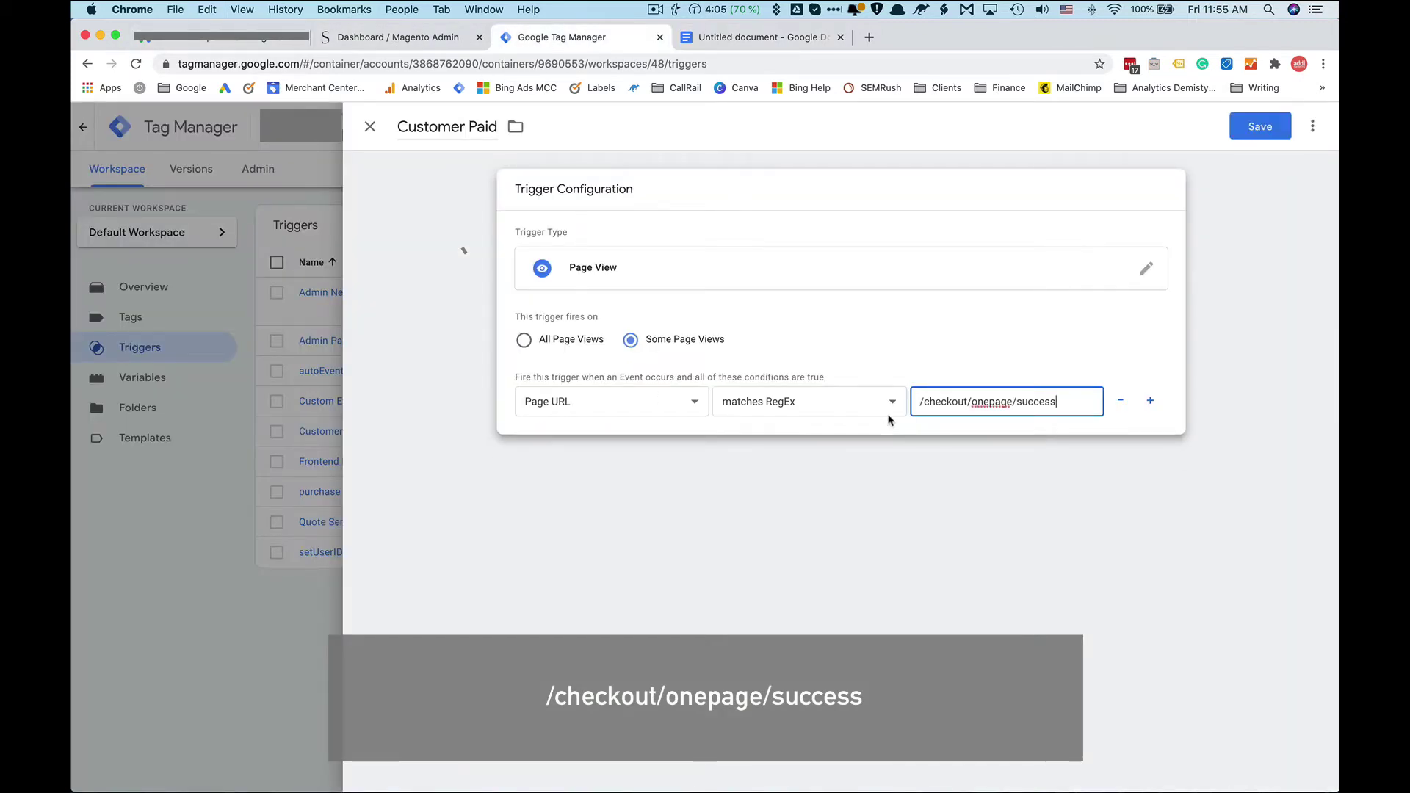
{"action": "left_click", "coordinate": [1269, 137]}
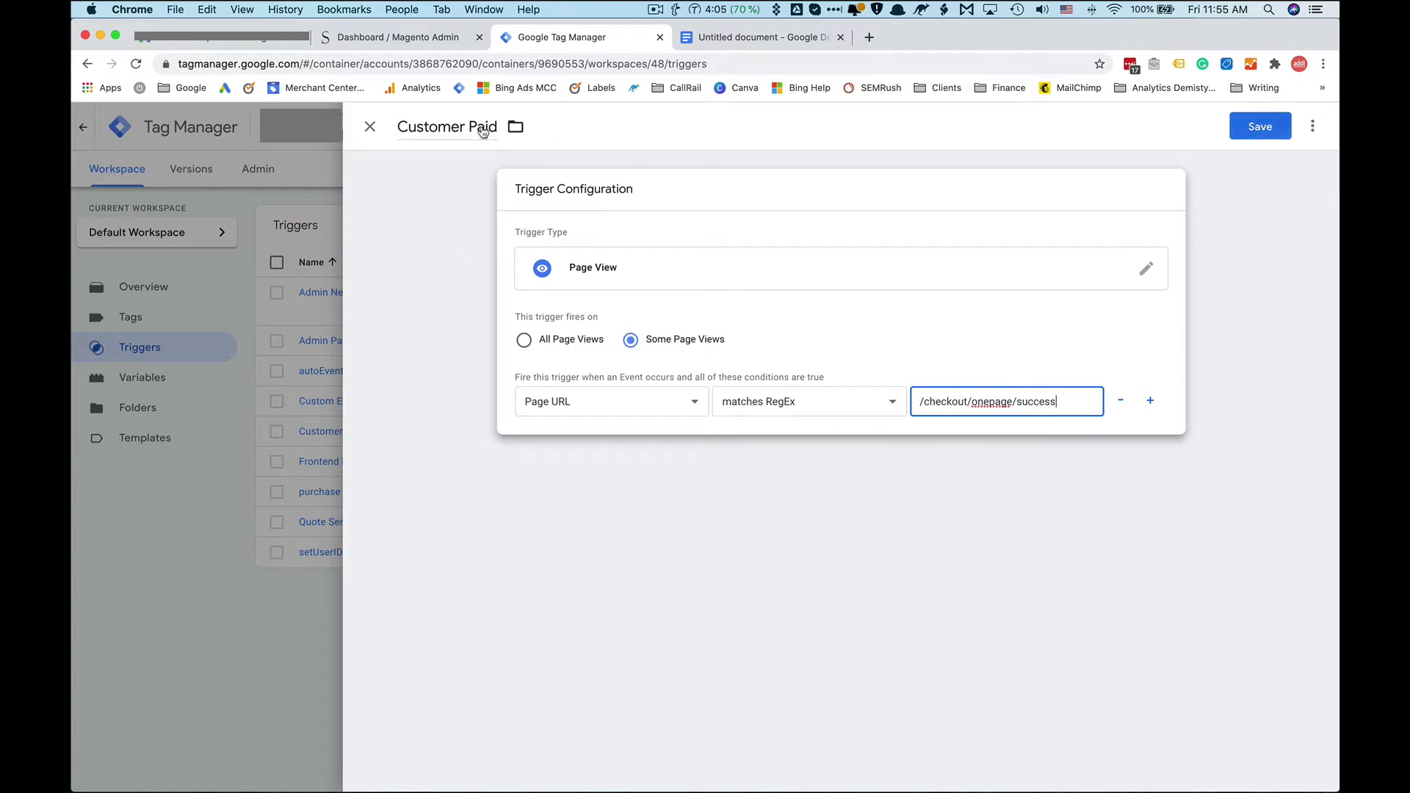
Step: Start a new tag in the container and name it Google Ads - Customer Paid
{"action": "left_click", "coordinate": [122, 319]}
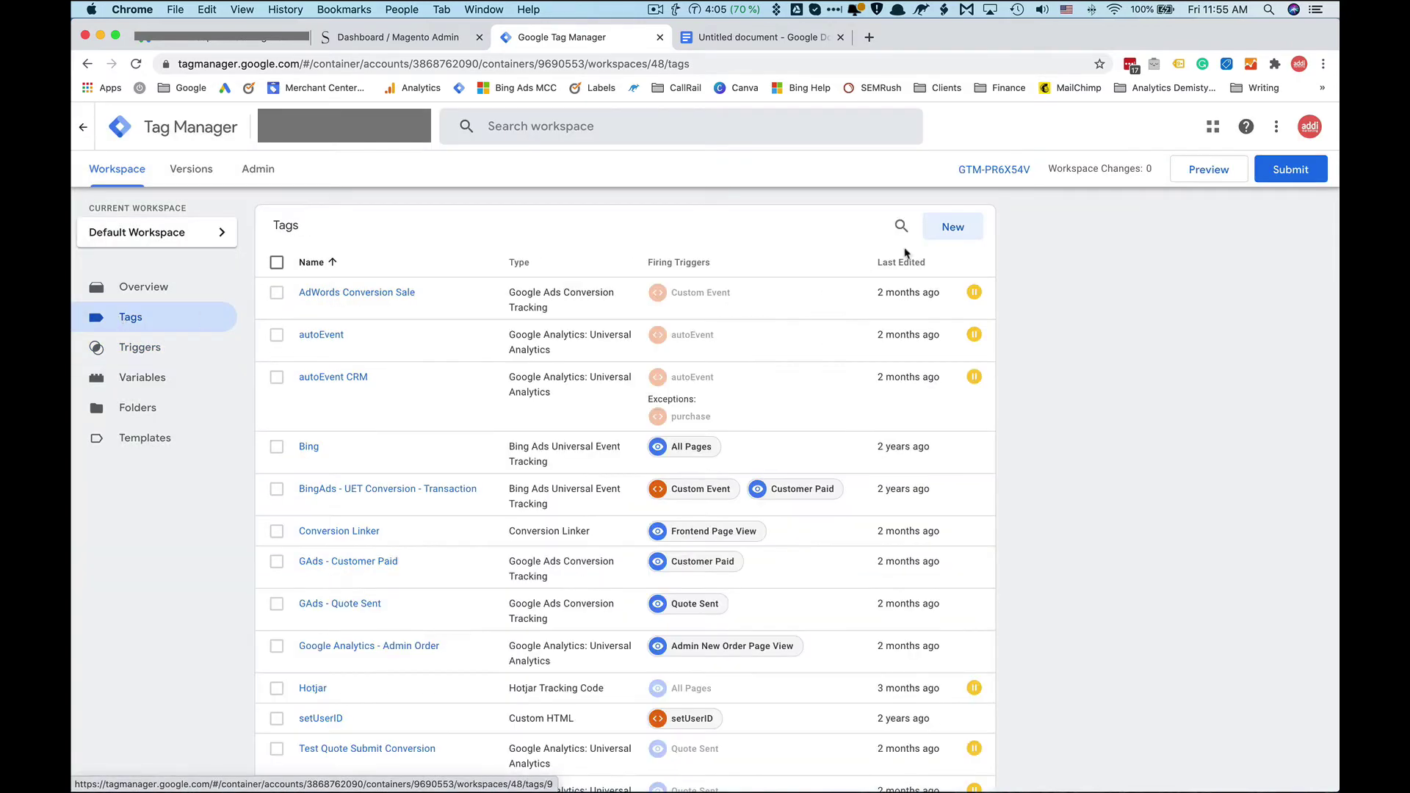
{"action": "left_click", "coordinate": [955, 228]}
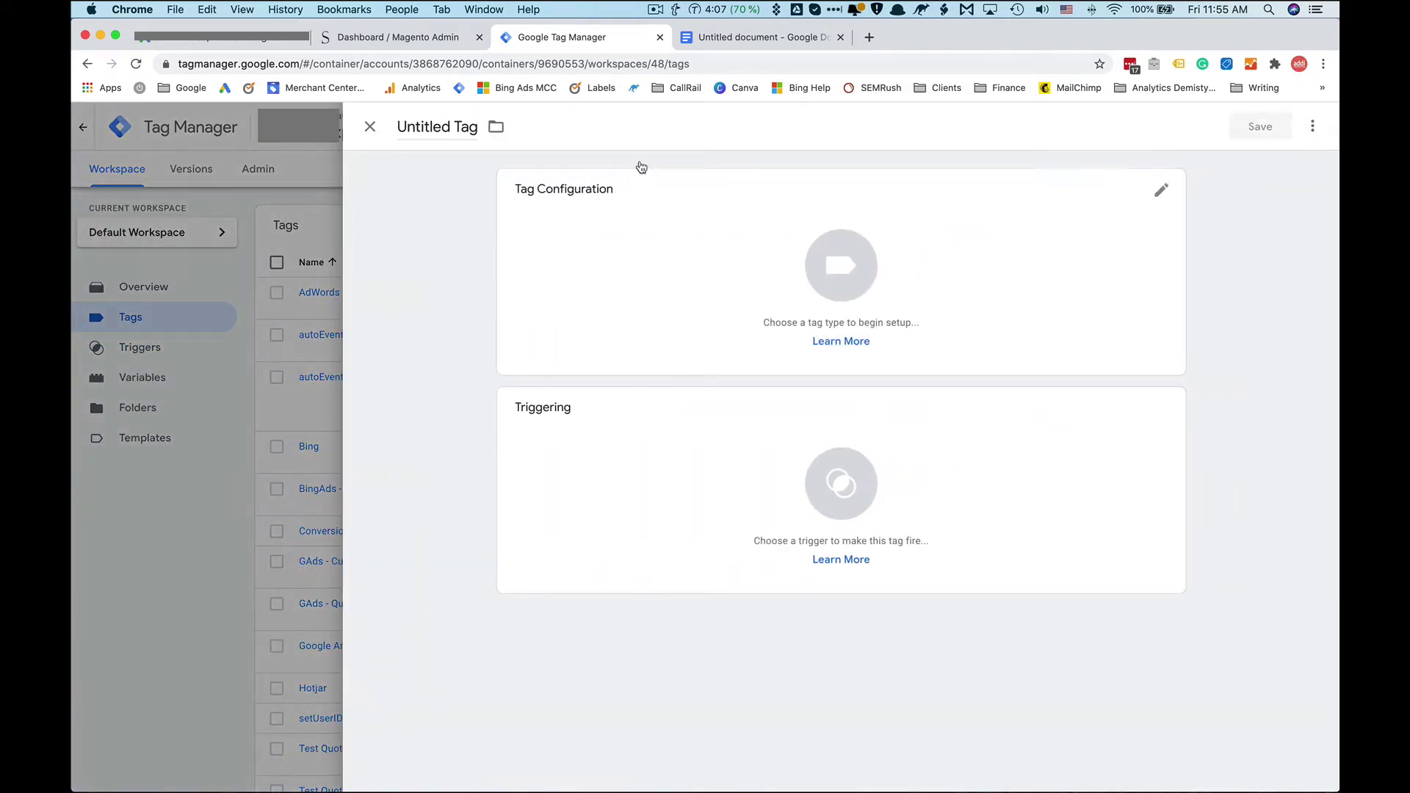
{"action": "left_click_drag", "start_coordinate": [397, 123], "coordinate": [492, 133]}
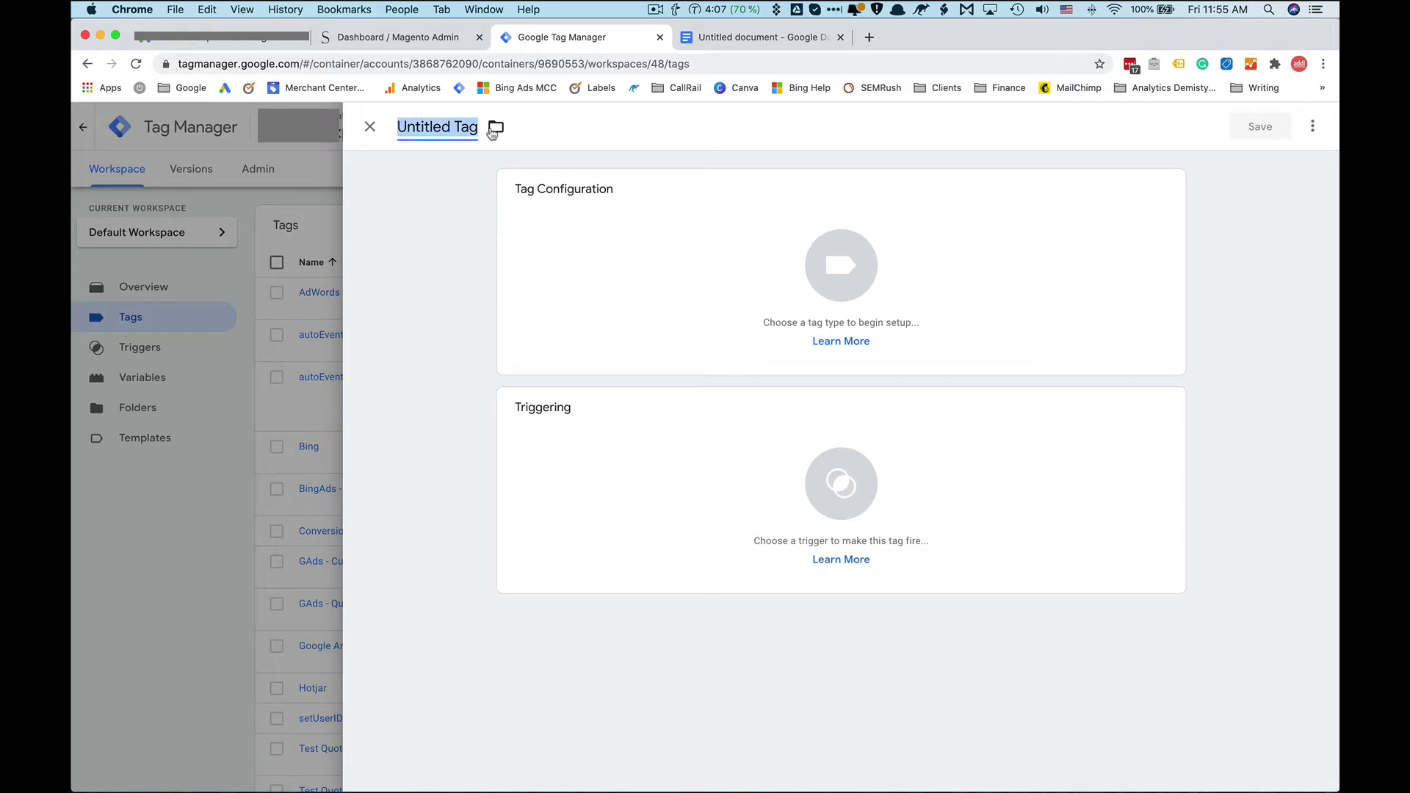
{"action": "type", "text": "Goog"}
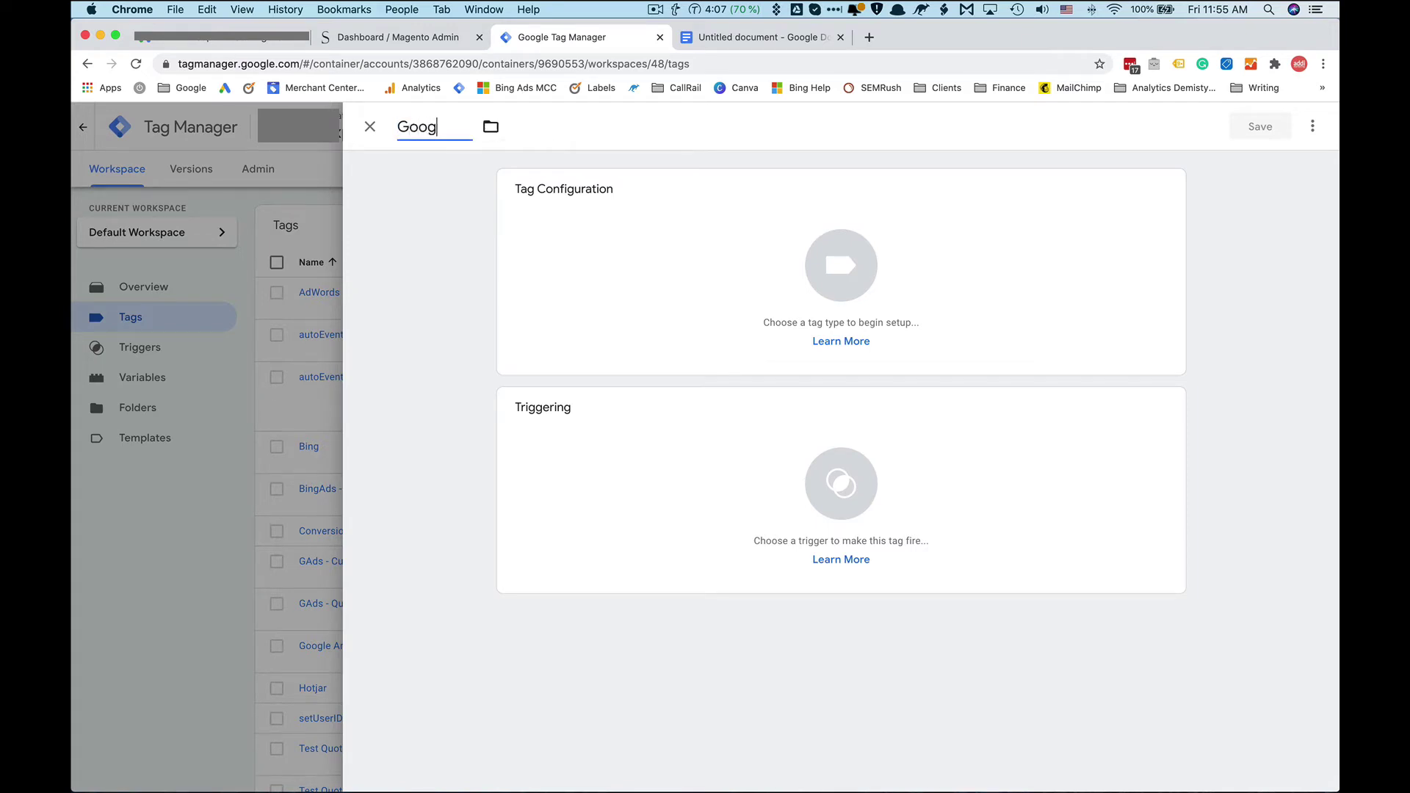
{"action": "type", "text": "le Ads"}
{"action": "type", "text": " - Cu"}
{"action": "type", "text": "stomer"}
{"action": "type", "text": " Pag"}
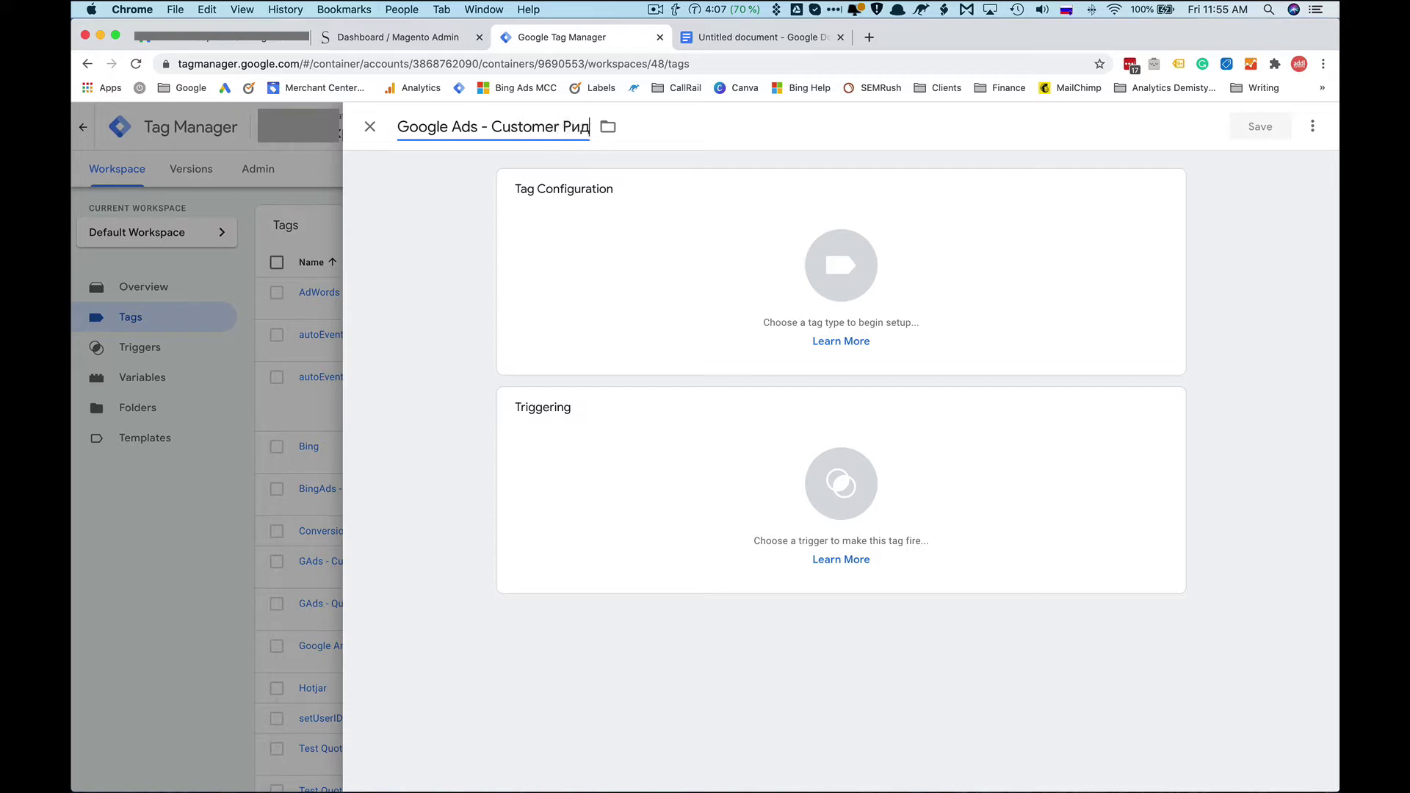
{"action": "key", "text": "BackSpace"}
{"action": "key", "text": "BackSpace"}
{"action": "key", "text": "BackSpace"}
{"action": "type", "text": "Paid"}
Step: Make the tag a Google Ads Conversion Tracking tag and fill in the Conversion ID and Conversion Label from the Google Docs notes
{"action": "left_click", "coordinate": [821, 272]}
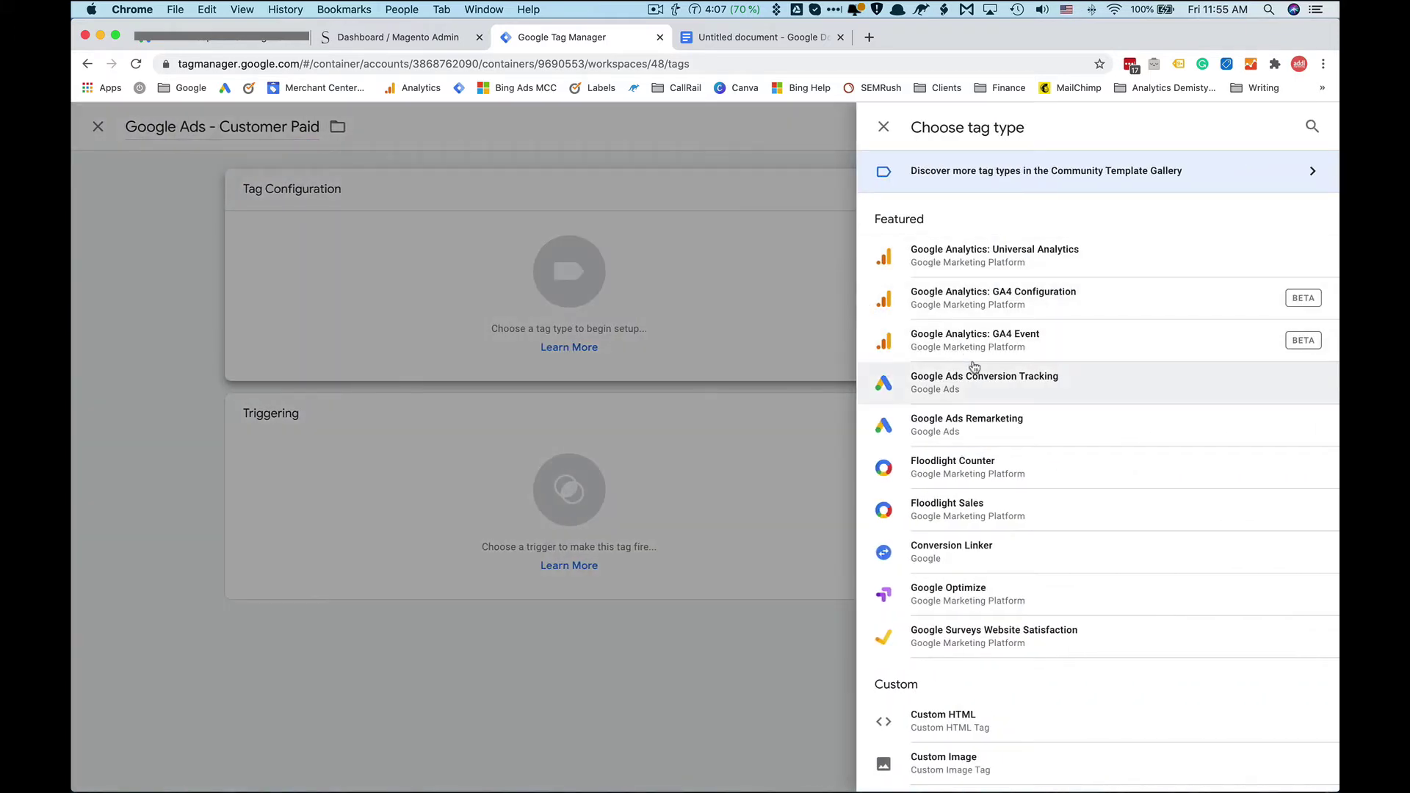
{"action": "left_click", "coordinate": [981, 381]}
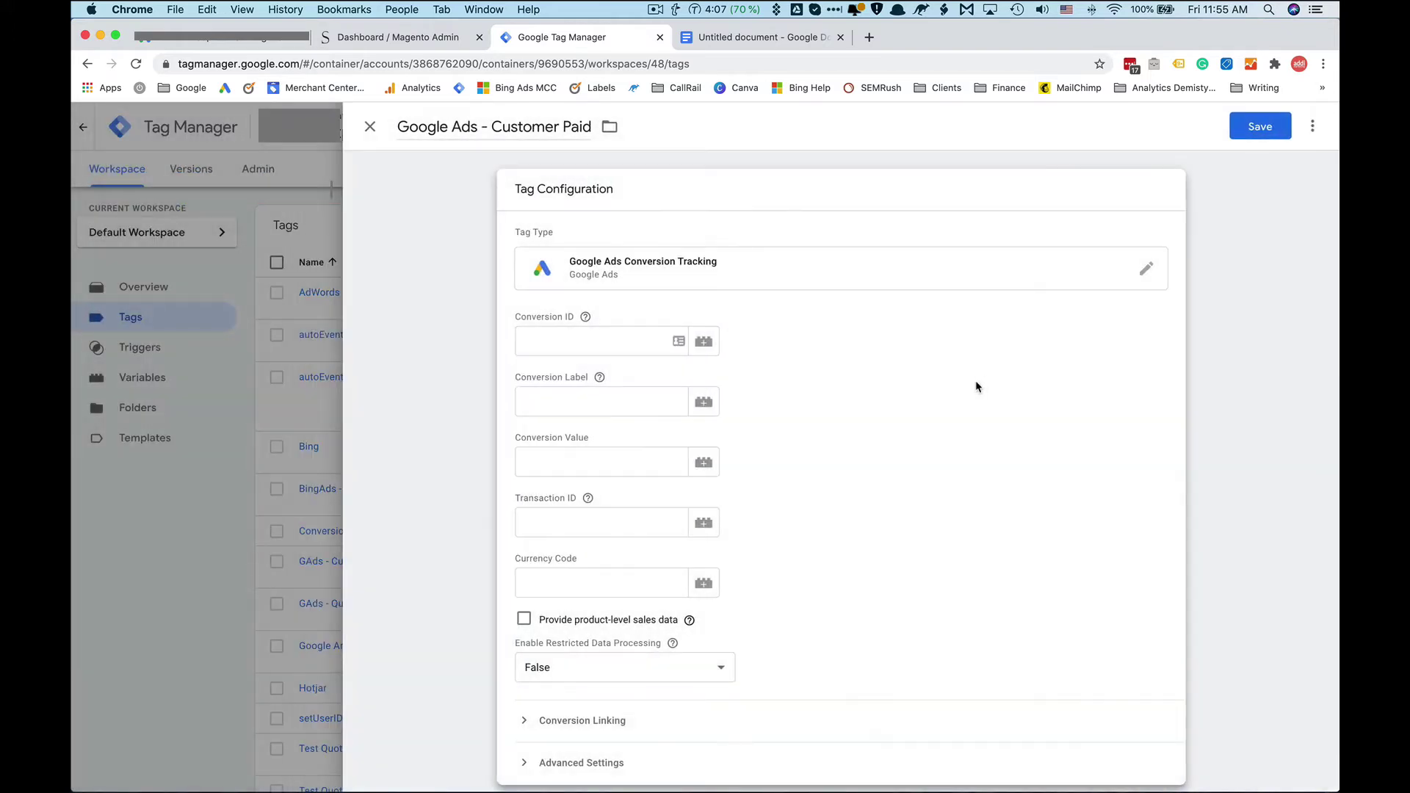
{"action": "left_click", "coordinate": [571, 340]}
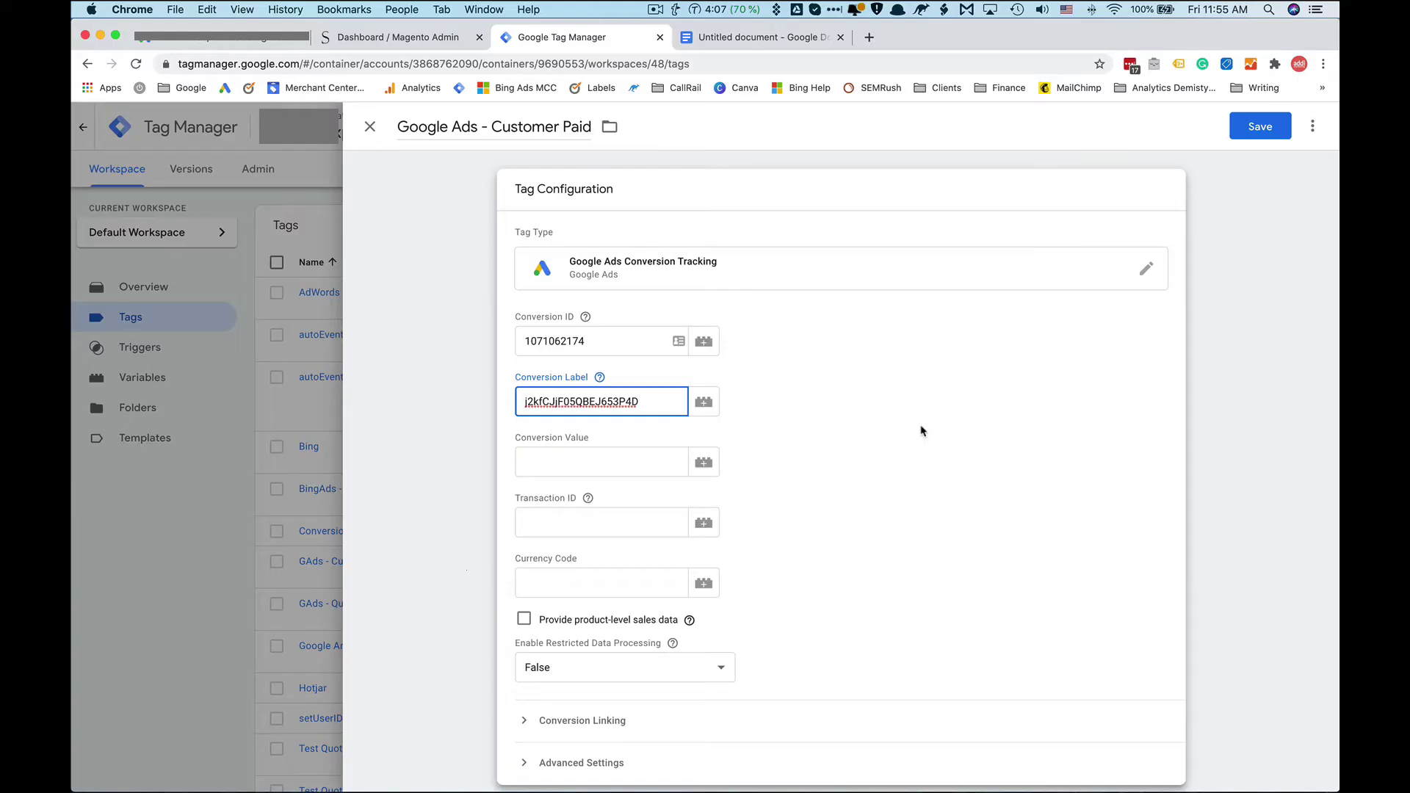
Step: Assign the Customer Paid trigger as the tag's firing trigger and save the tag
{"action": "scroll", "coordinate": [923, 431], "scroll_direction": "down", "scroll_amount": 3}
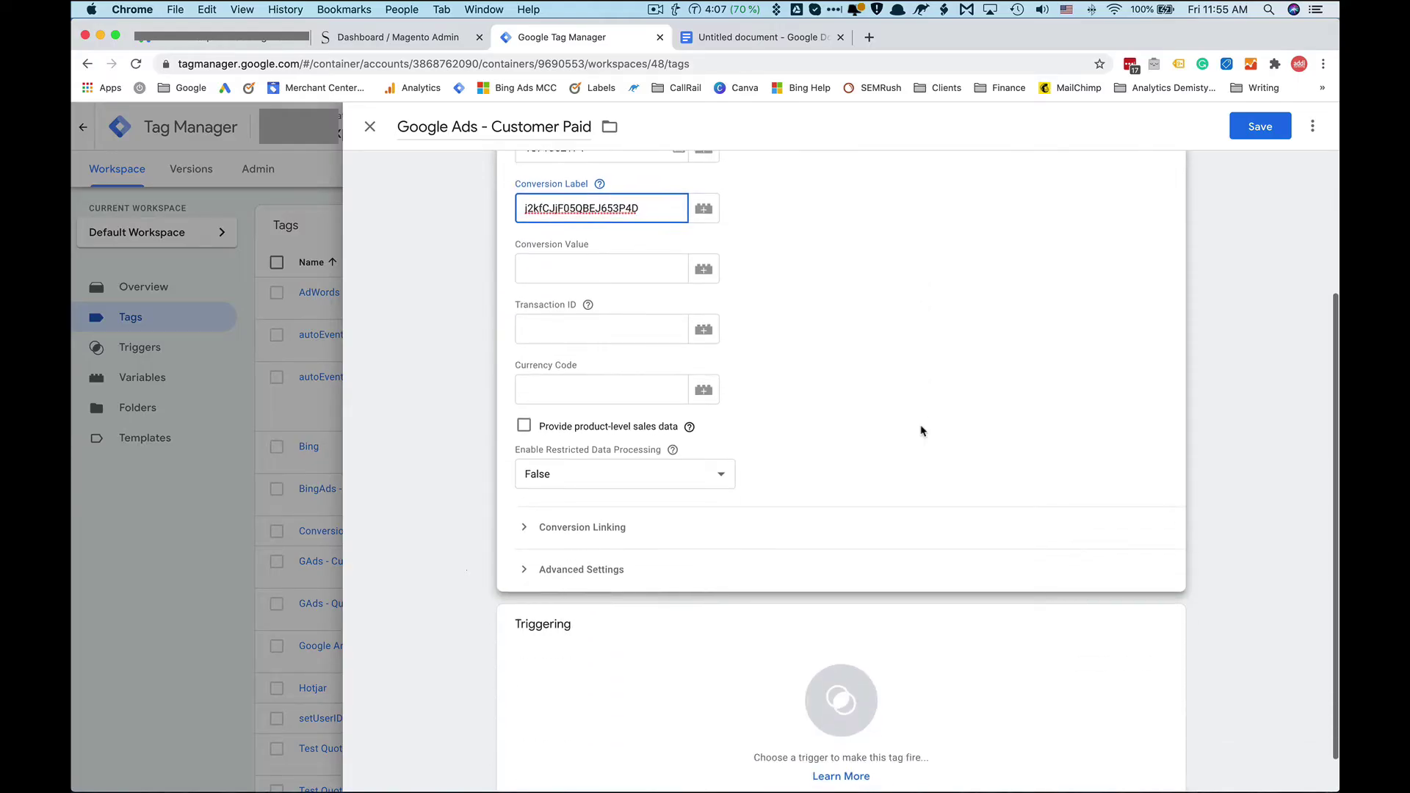
{"action": "scroll", "coordinate": [923, 431], "scroll_direction": "down", "scroll_amount": 1}
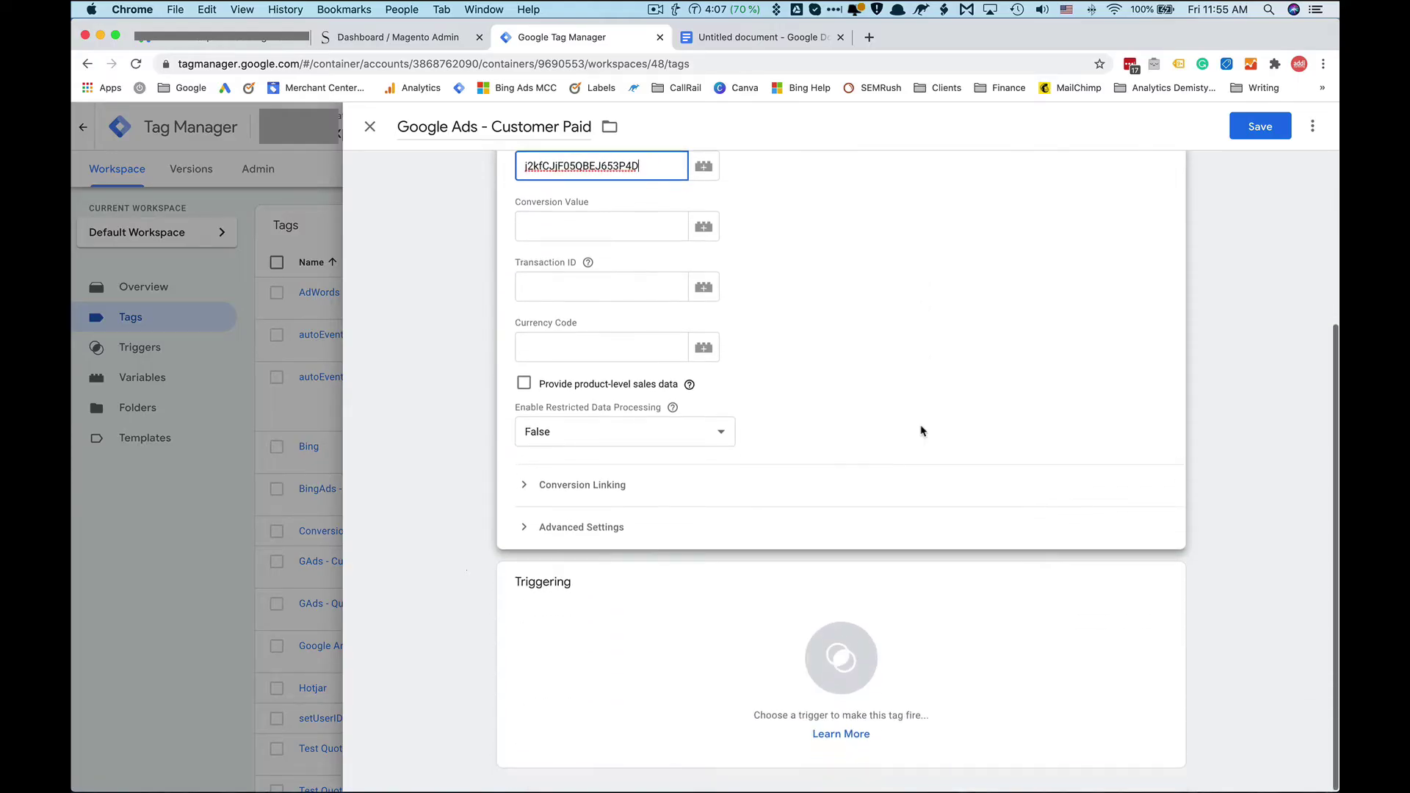
{"action": "left_click", "coordinate": [838, 649]}
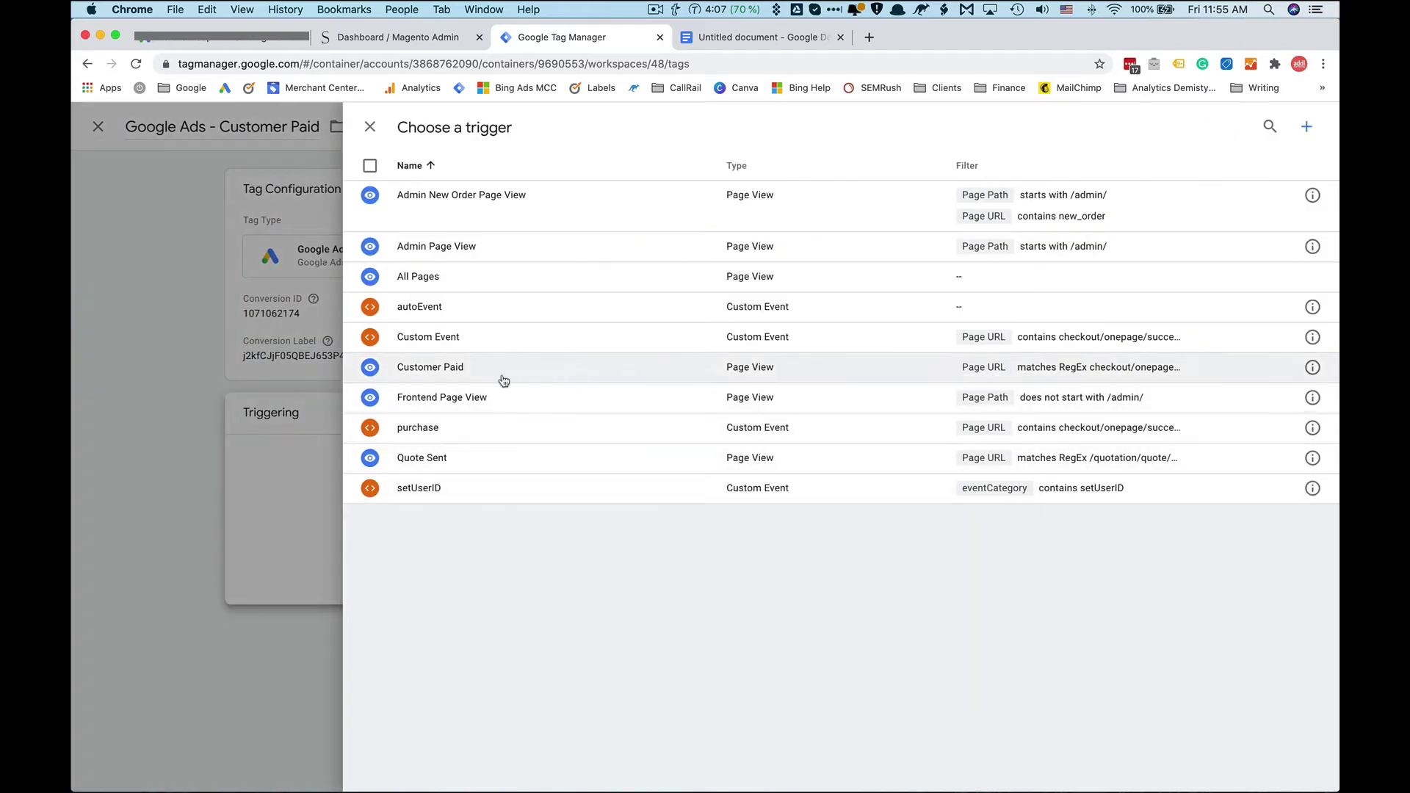
{"action": "left_click", "coordinate": [419, 375]}
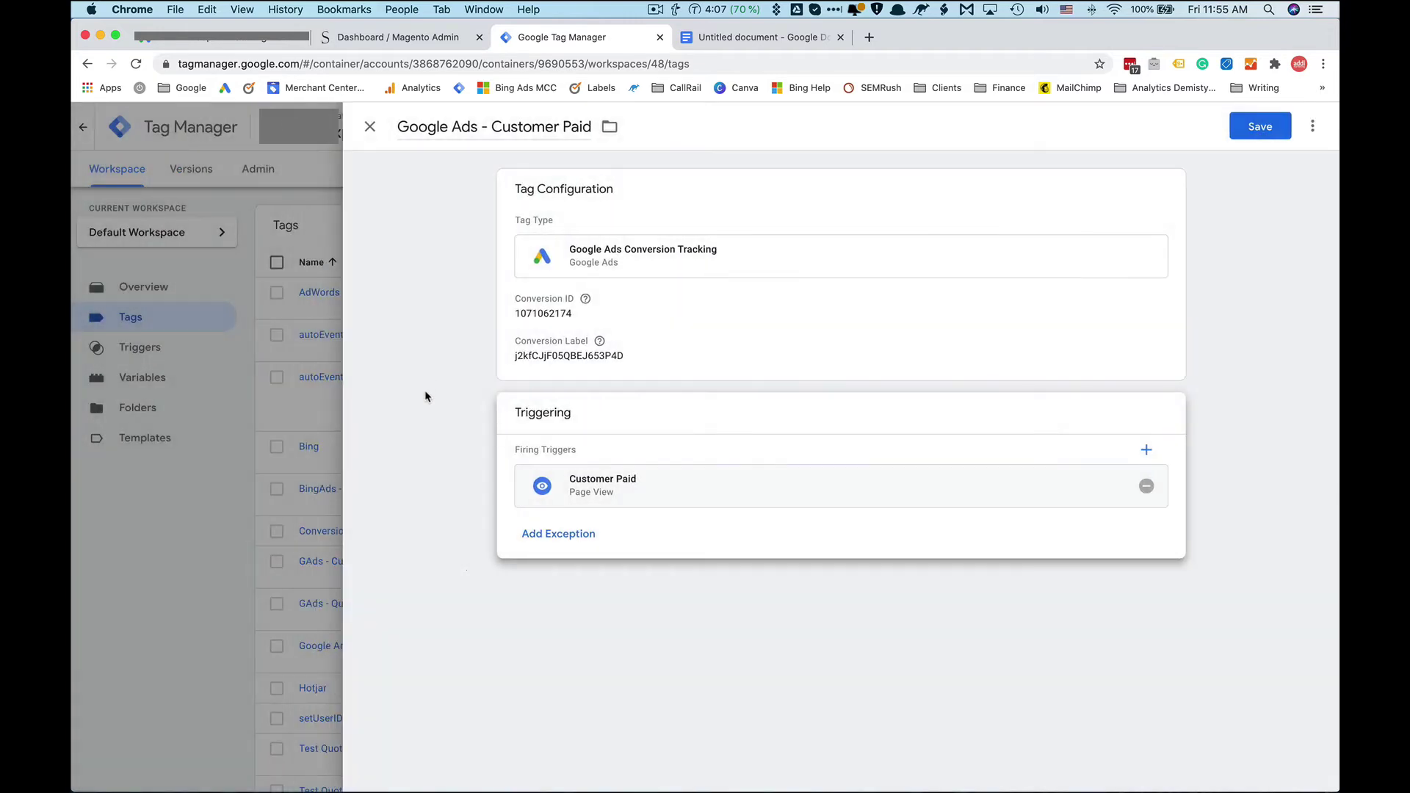
{"action": "left_click", "coordinate": [1261, 126]}
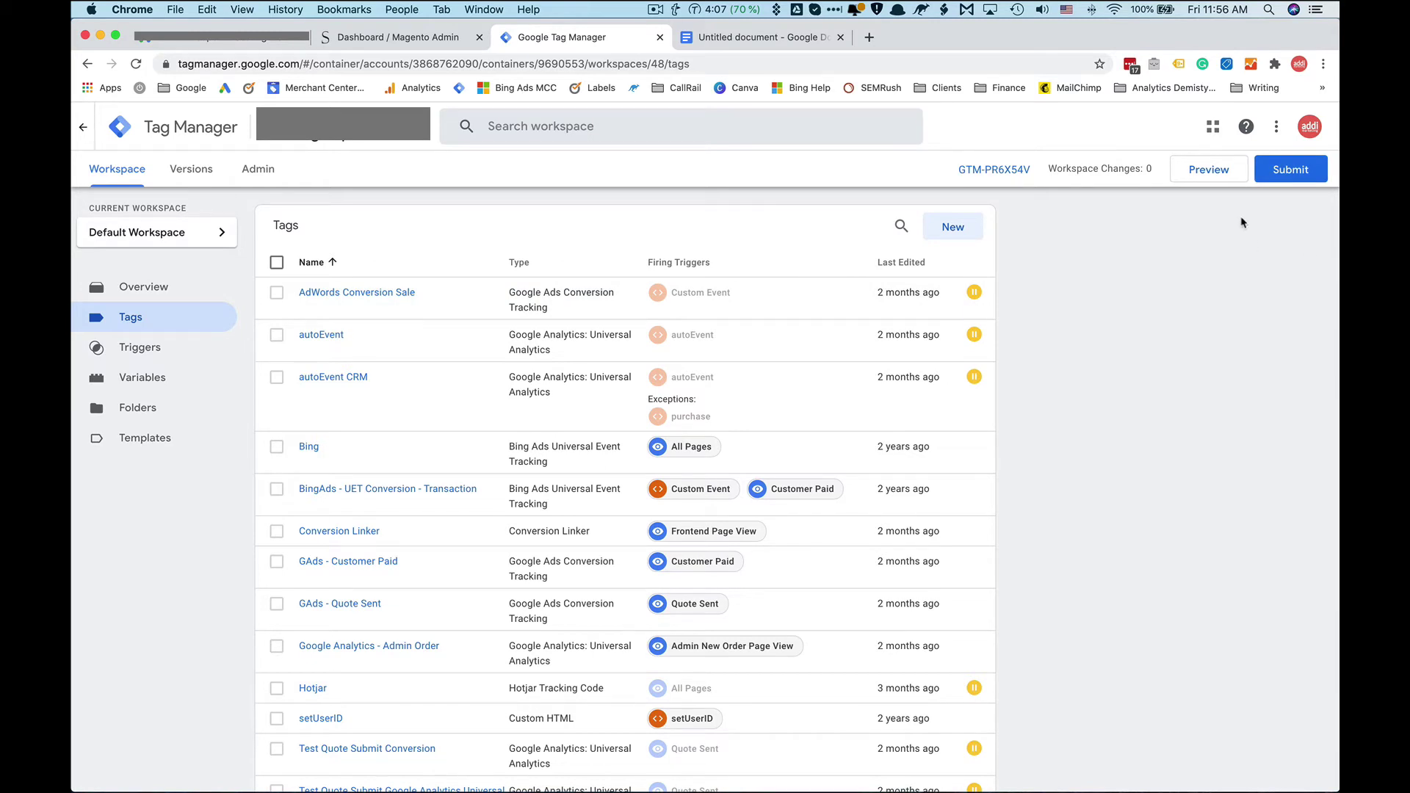
Step: Switch to the Magento Admin and open the Google API settings in the Sales section of the store configuration
{"action": "left_click", "coordinate": [370, 40]}
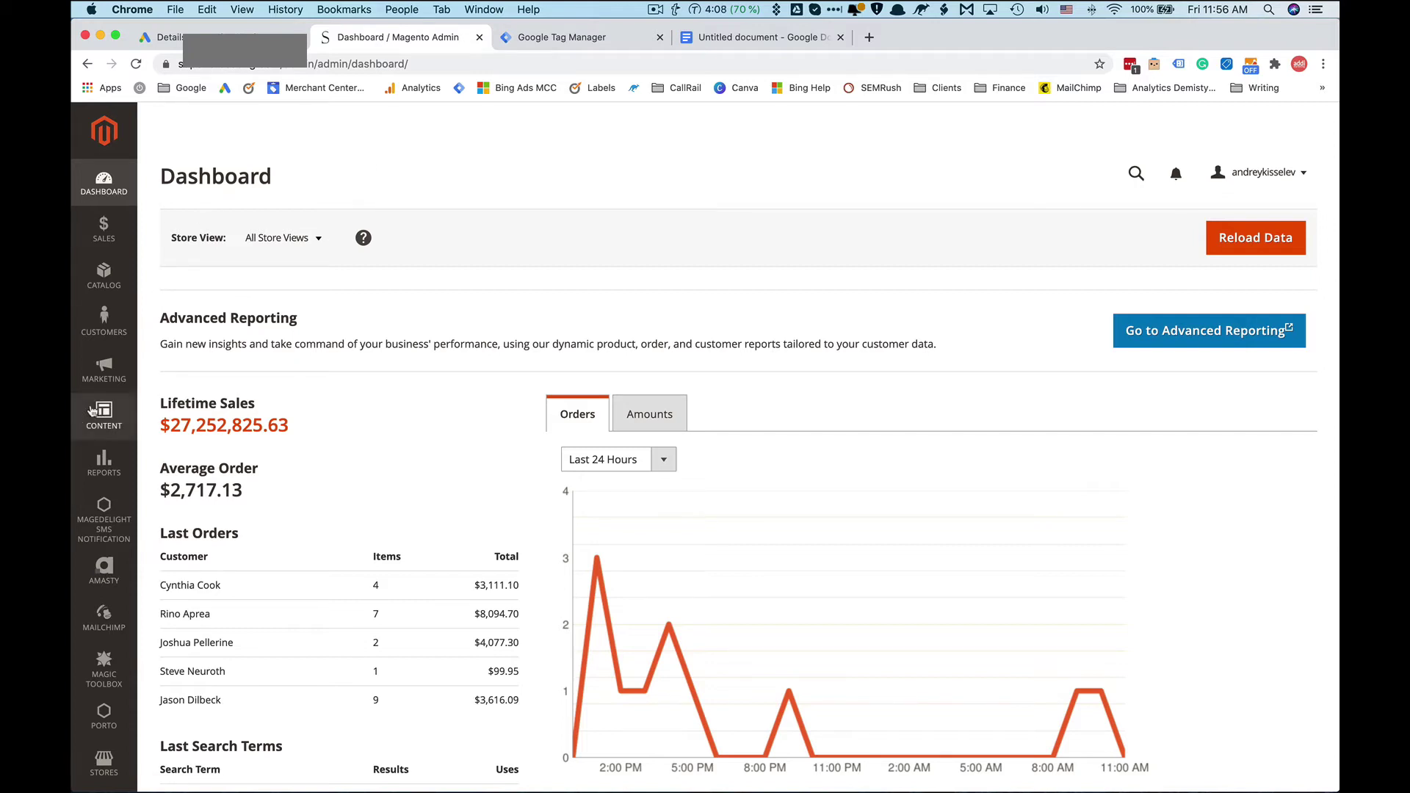
{"action": "scroll", "coordinate": [104, 419], "scroll_direction": "down", "scroll_amount": 5}
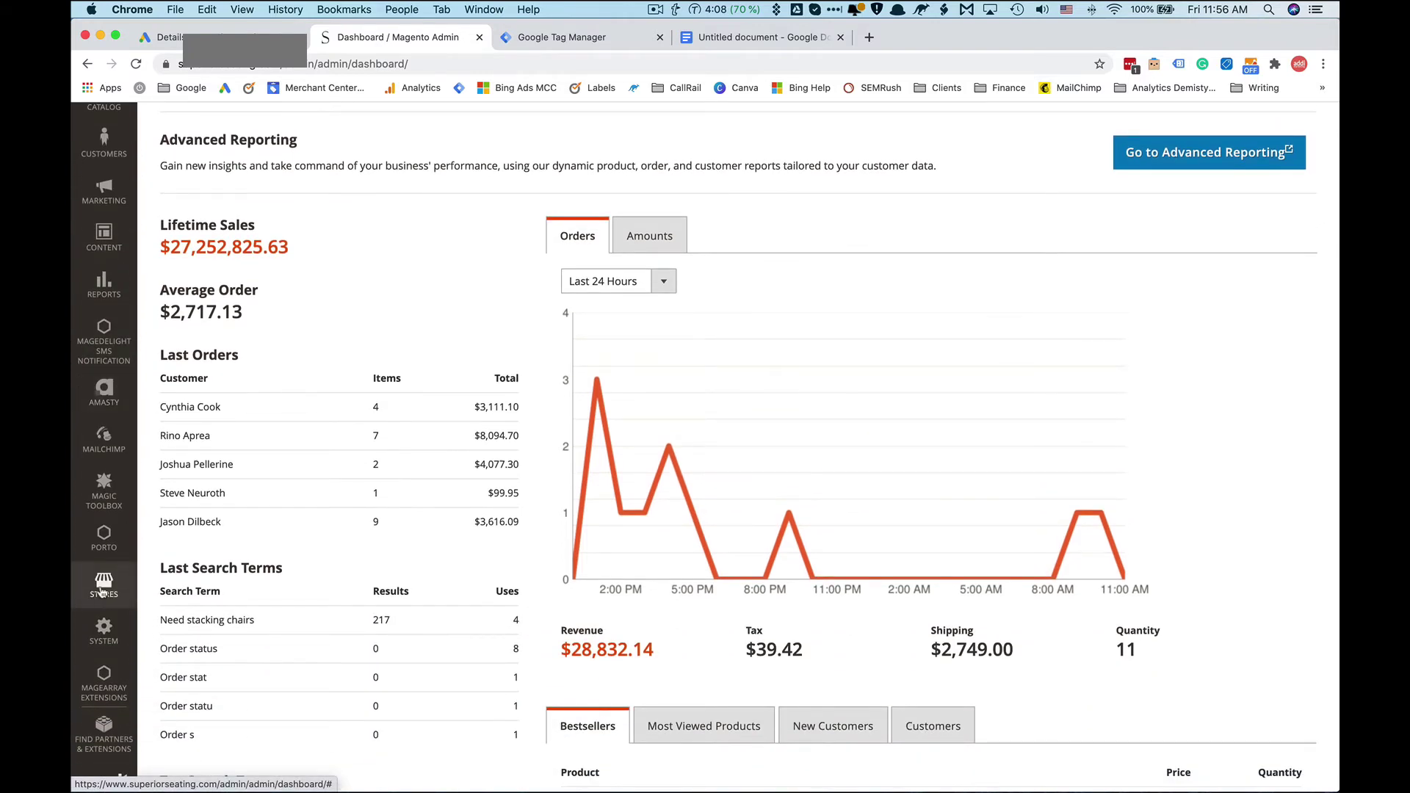
{"action": "left_click", "coordinate": [112, 589]}
{"action": "scroll", "coordinate": [247, 266], "scroll_direction": "up", "scroll_amount": 5}
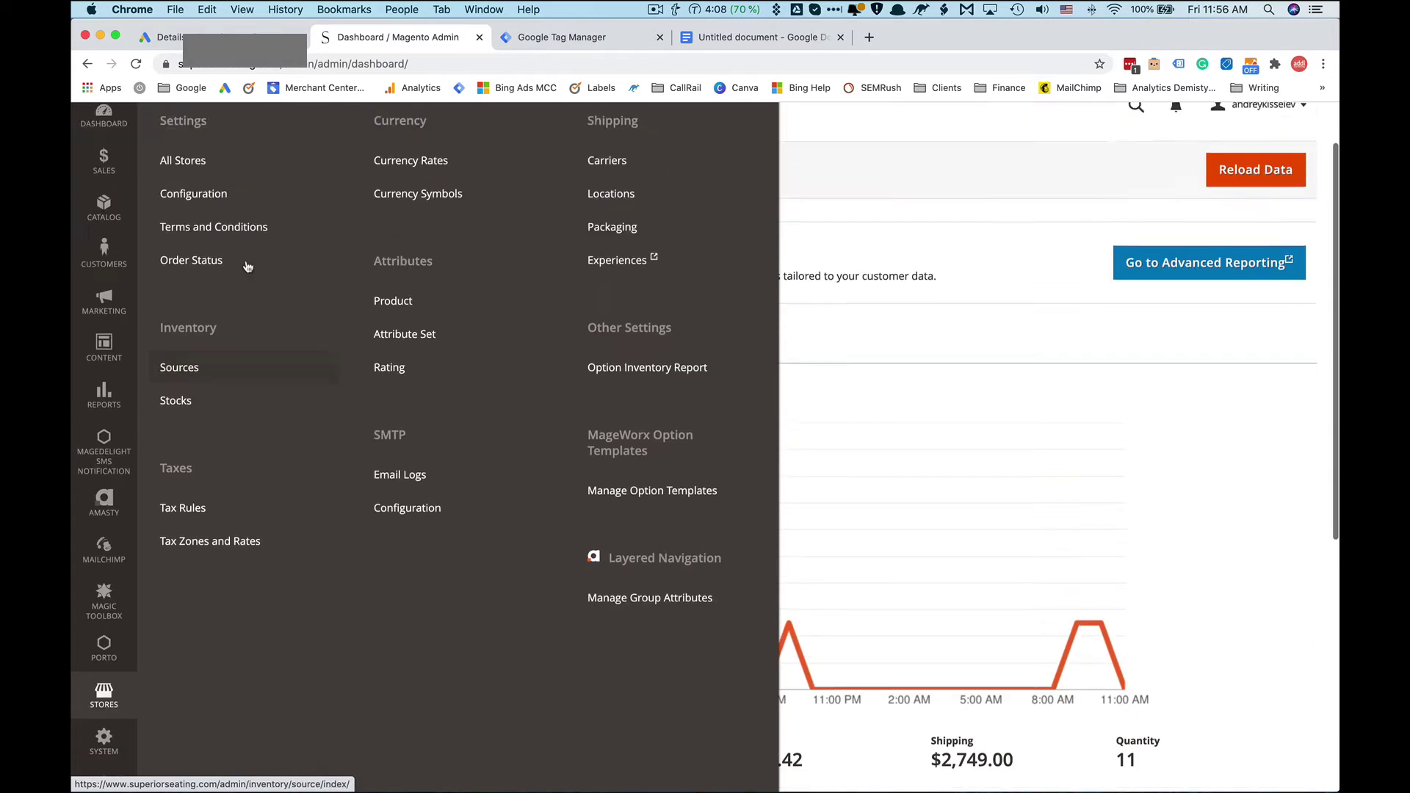
{"action": "left_click", "coordinate": [238, 268]}
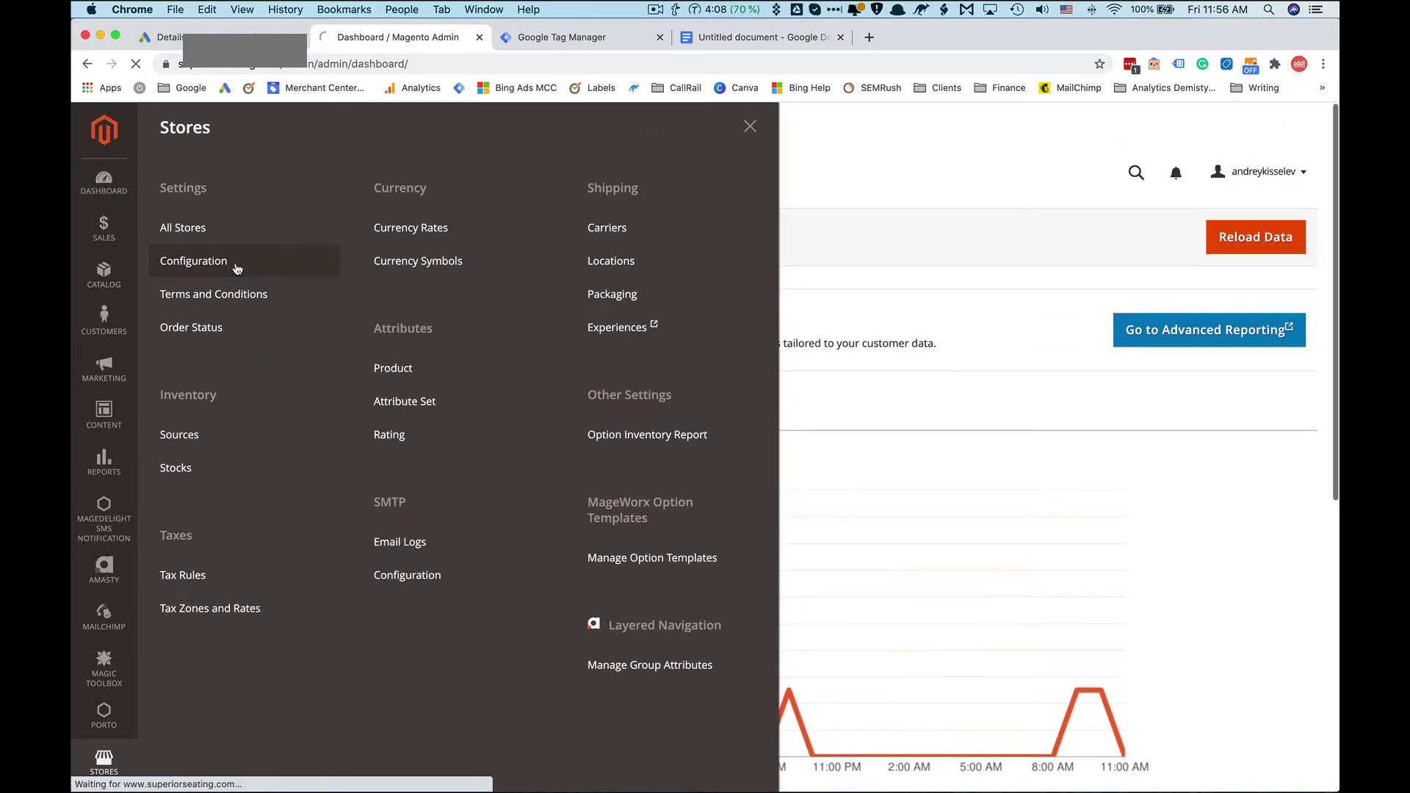
{"action": "scroll", "coordinate": [352, 394], "scroll_direction": "down", "scroll_amount": 7}
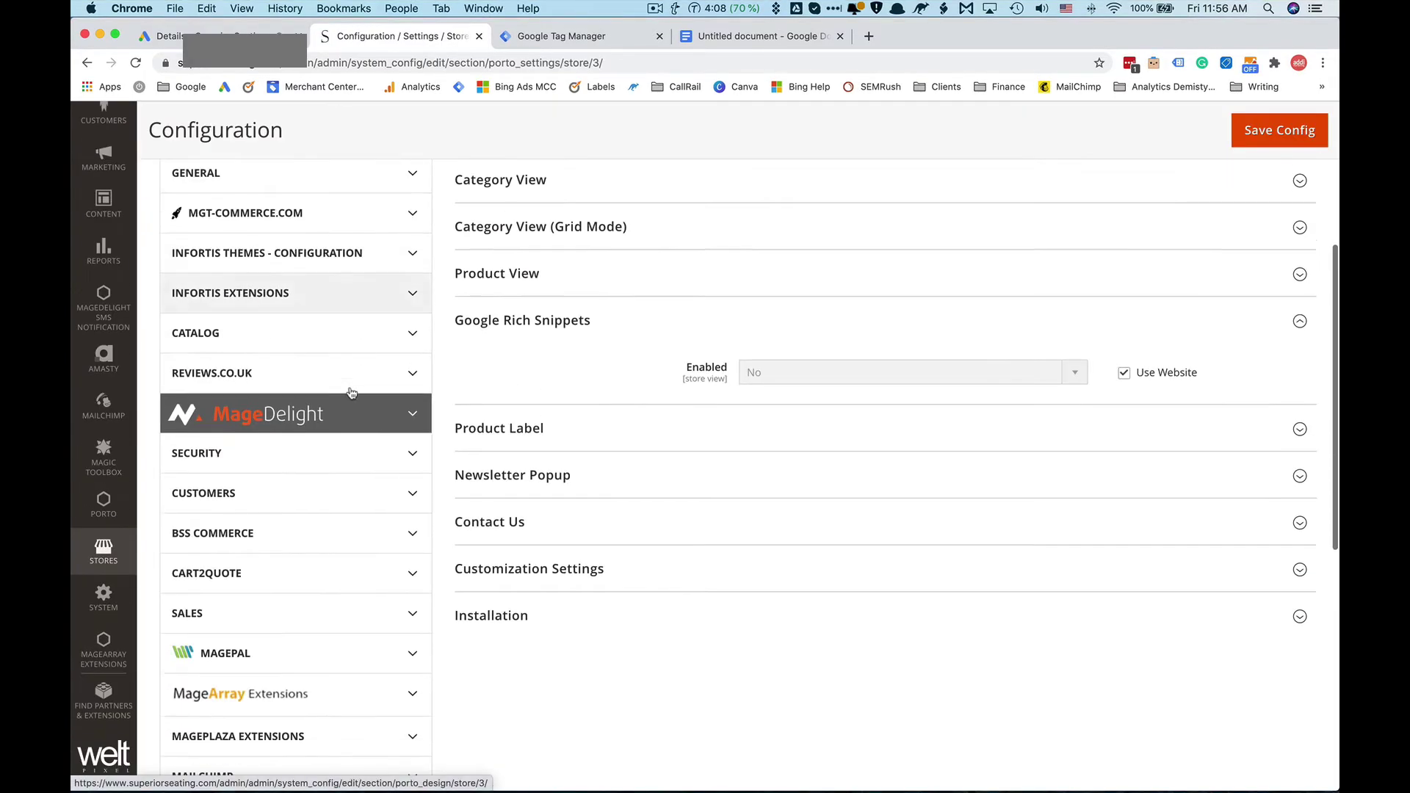
{"action": "left_click", "coordinate": [409, 412]}
{"action": "scroll", "coordinate": [306, 505], "scroll_direction": "down", "scroll_amount": 2}
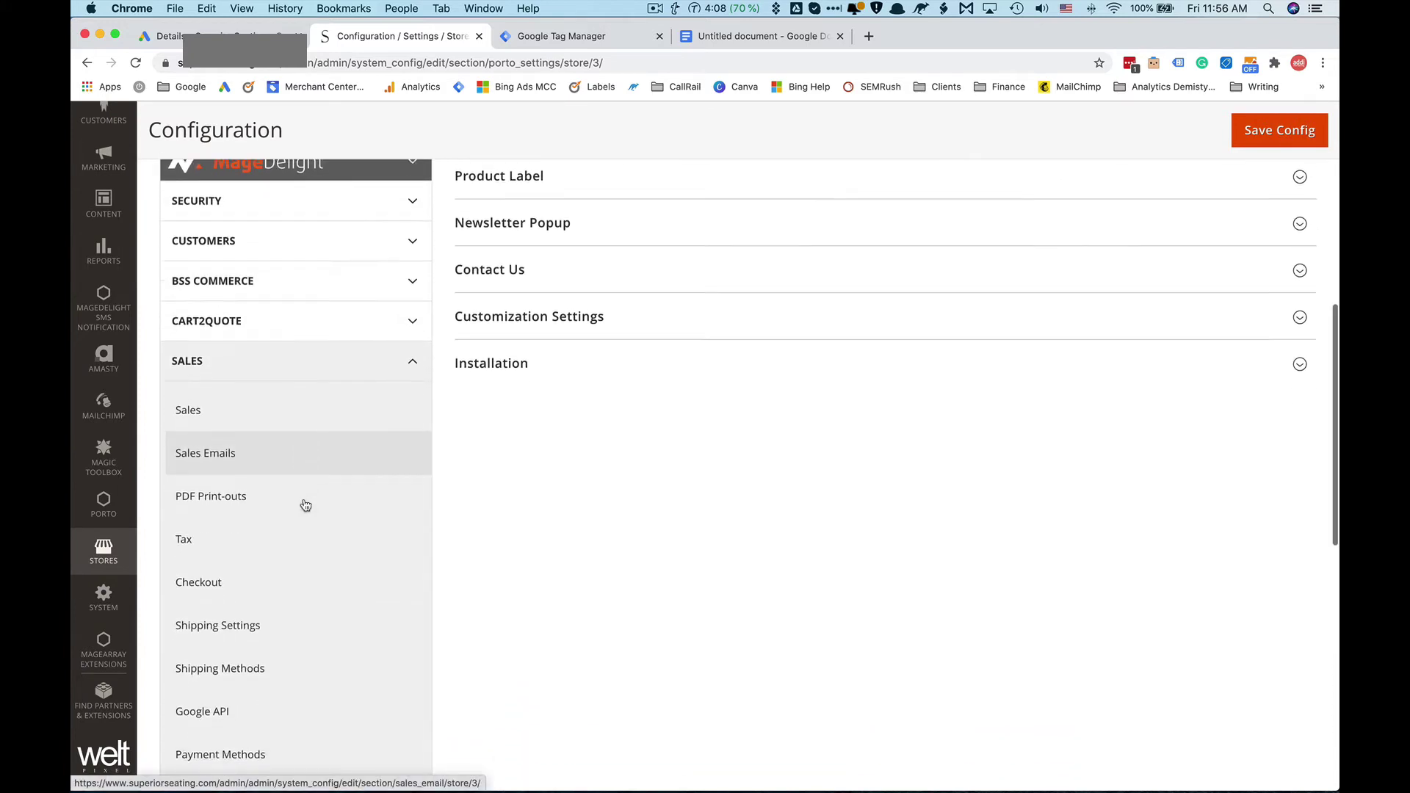
{"action": "left_click", "coordinate": [216, 626]}
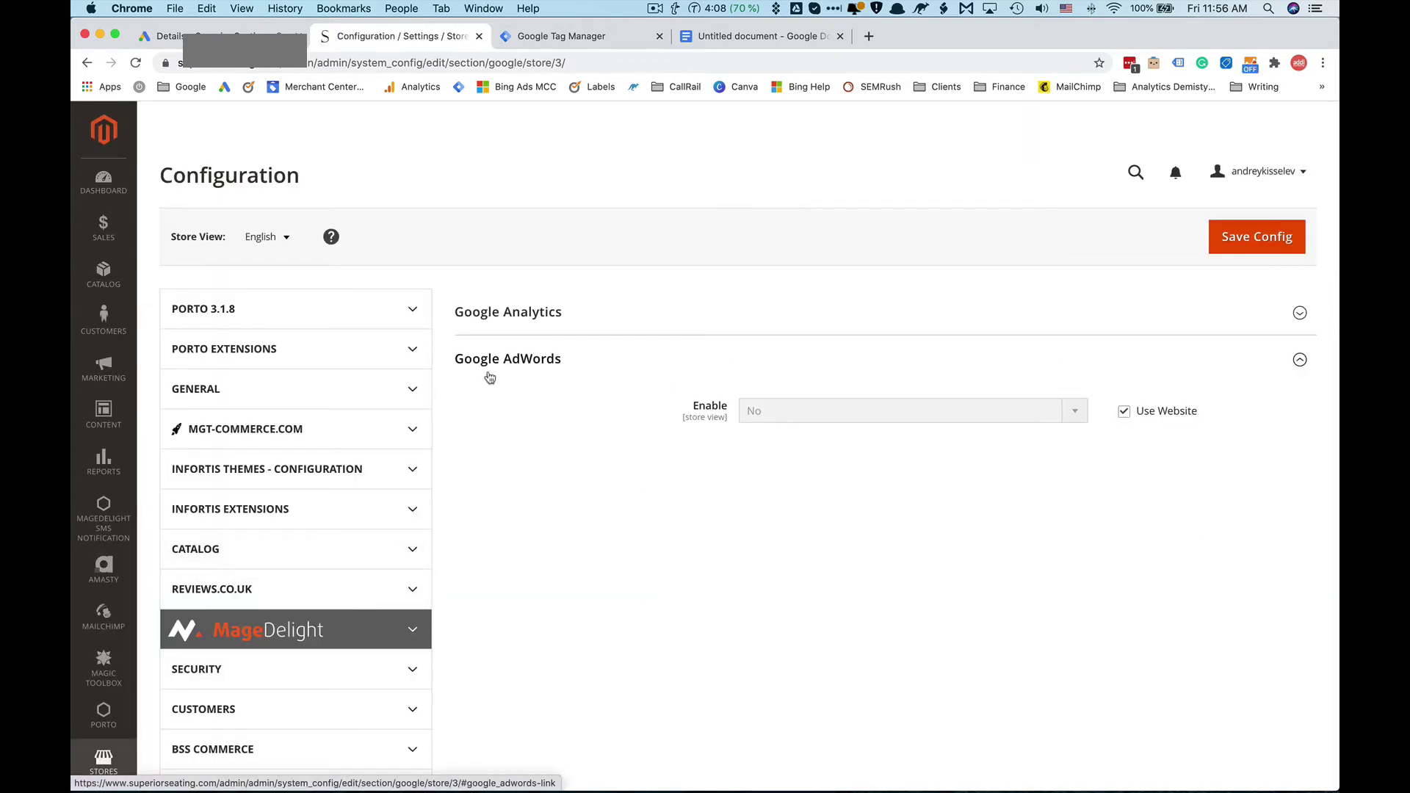
Step: Override the website default for Google AdWords and set Enable to Yes
{"action": "left_click", "coordinate": [1124, 413]}
{"action": "left_click", "coordinate": [1001, 416]}
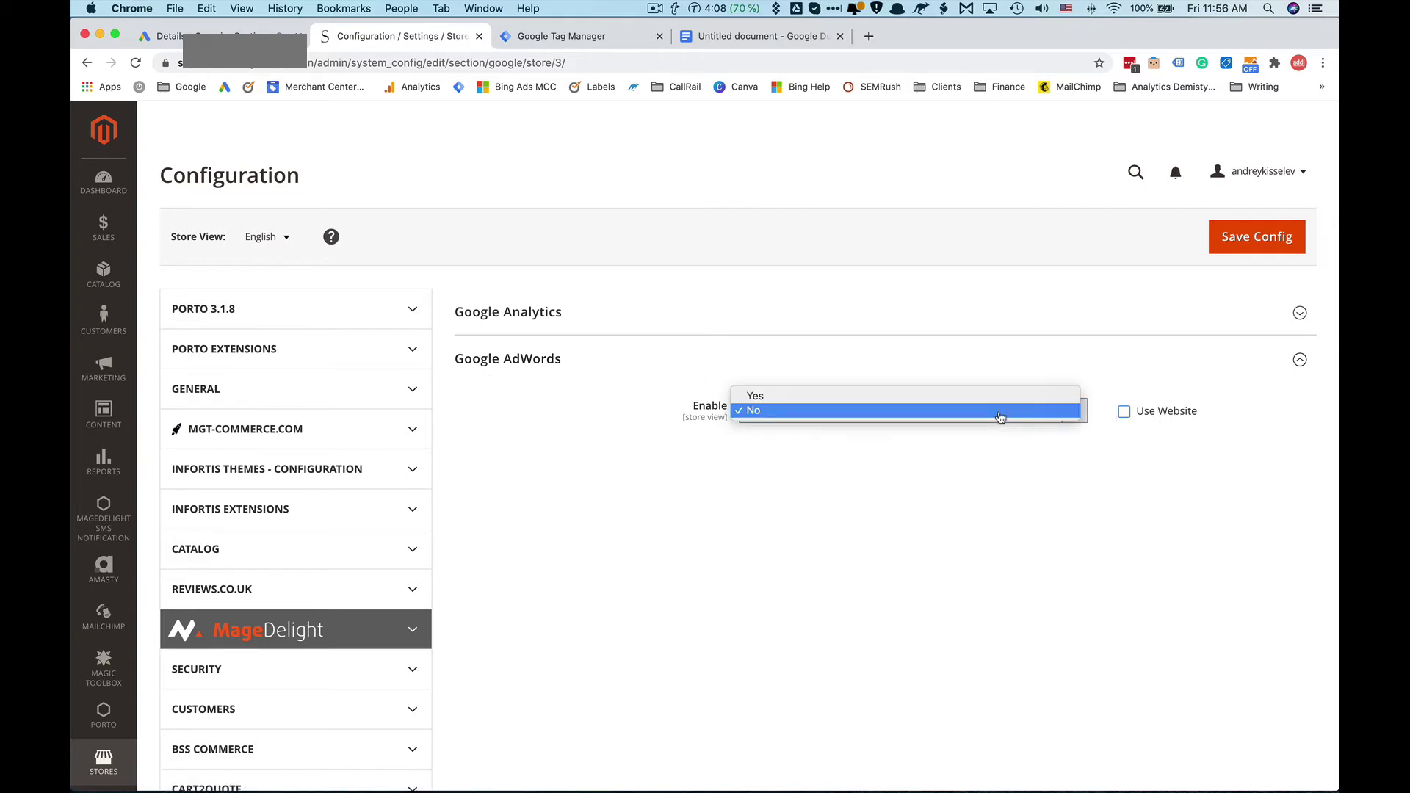
{"action": "left_click", "coordinate": [854, 398]}
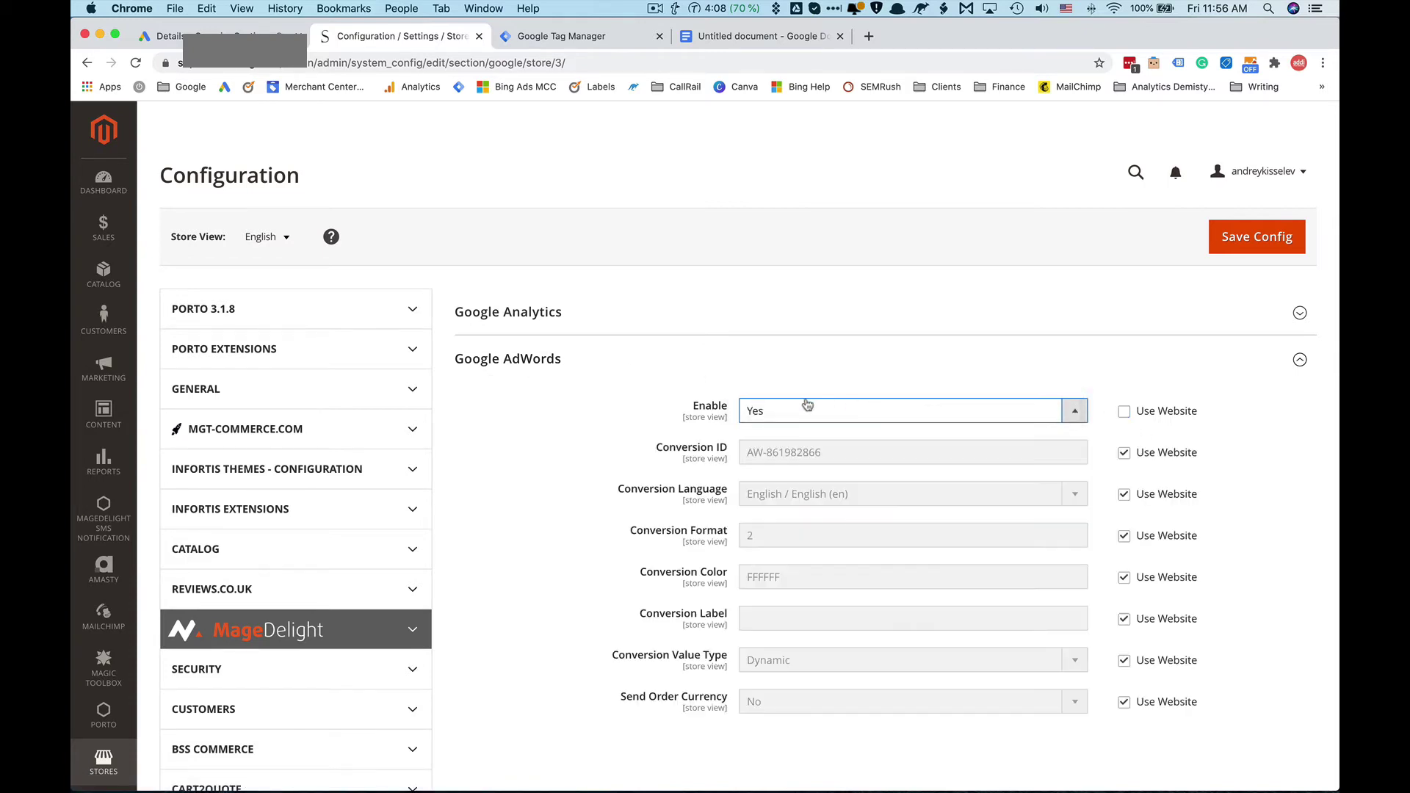
Step: Override the default Conversion ID for Google AdWords and replace it with the Conversion ID copied from the Google Docs notes
{"action": "left_click", "coordinate": [1124, 453]}
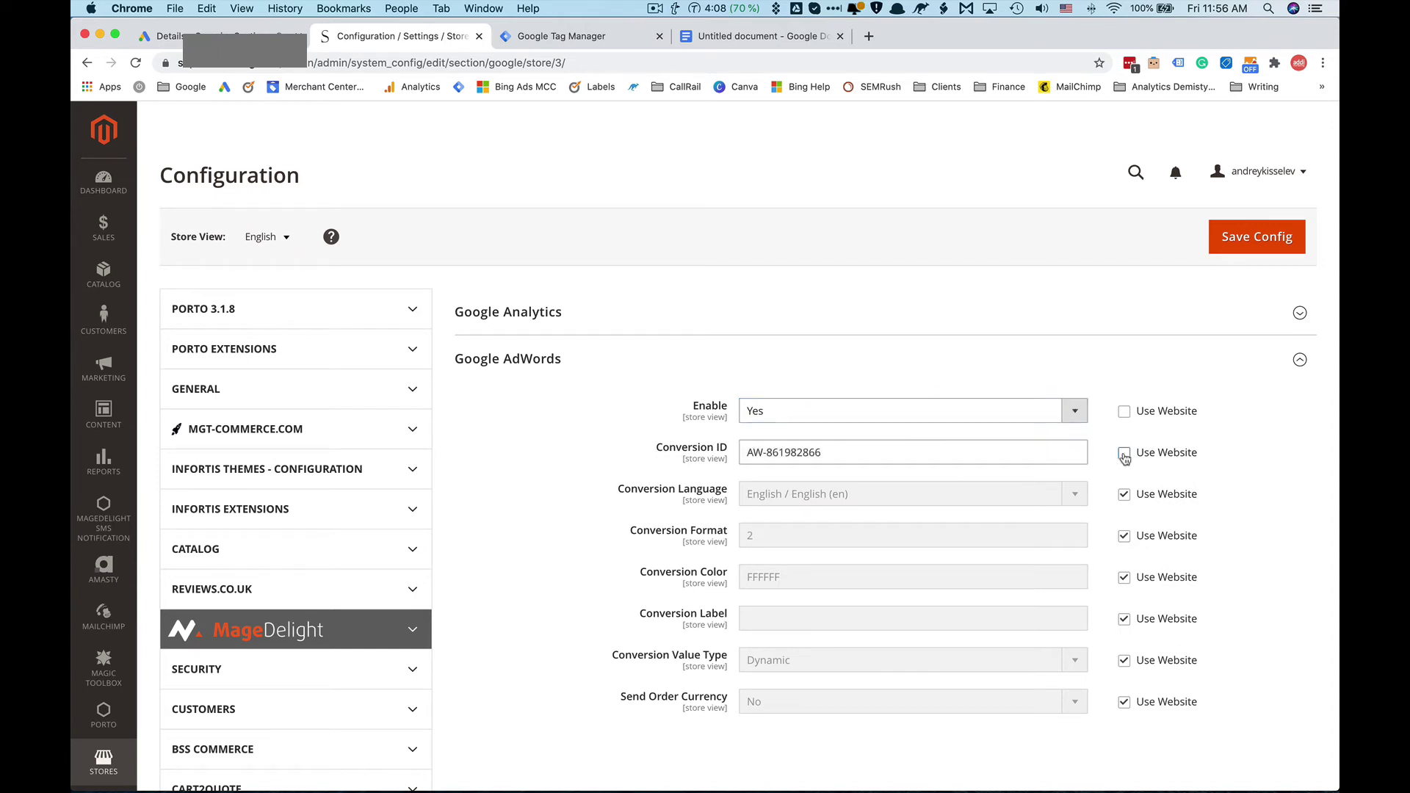
{"action": "left_click_drag", "start_coordinate": [837, 455], "coordinate": [691, 444]}
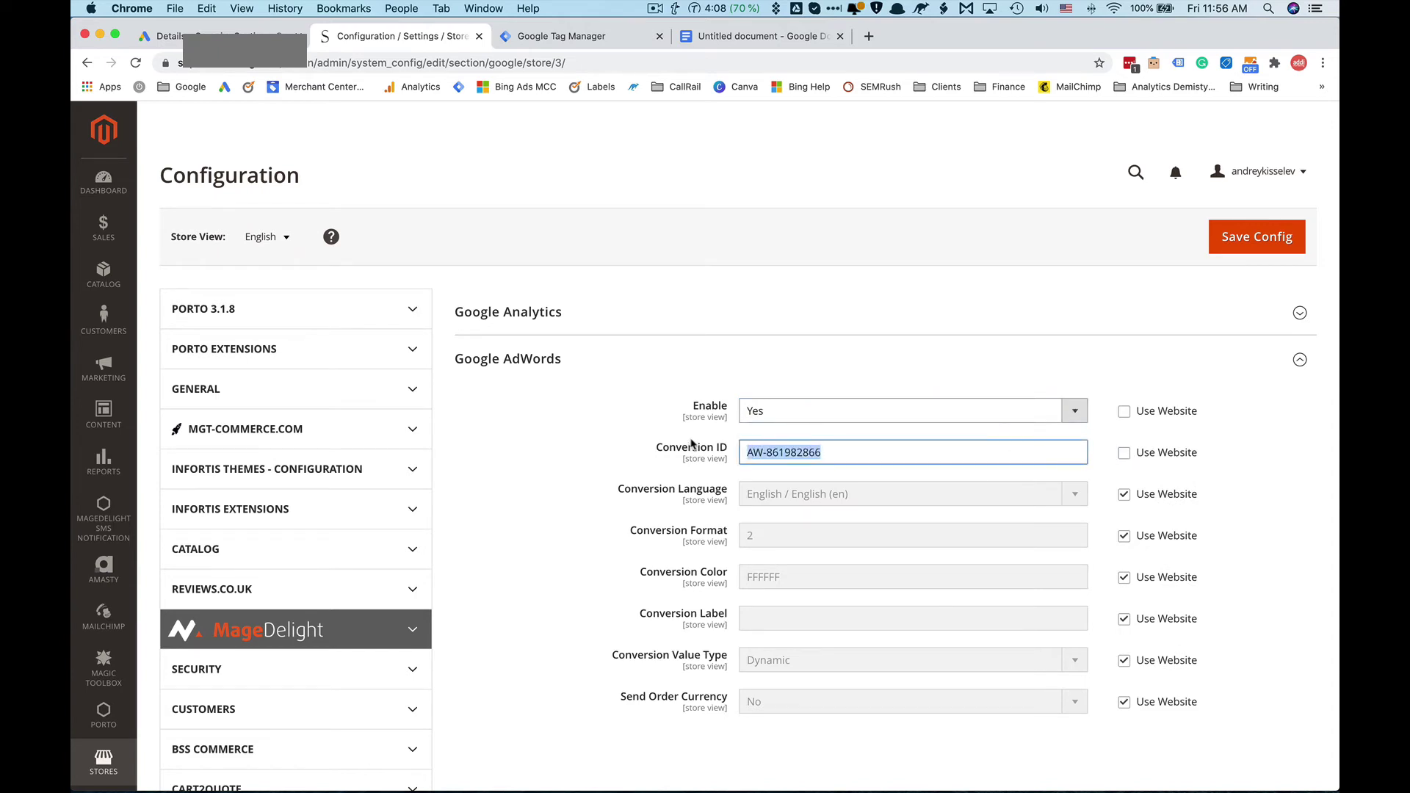
{"action": "left_click", "coordinate": [733, 40]}
{"action": "scroll", "coordinate": [531, 250], "scroll_direction": "down", "scroll_amount": 1}
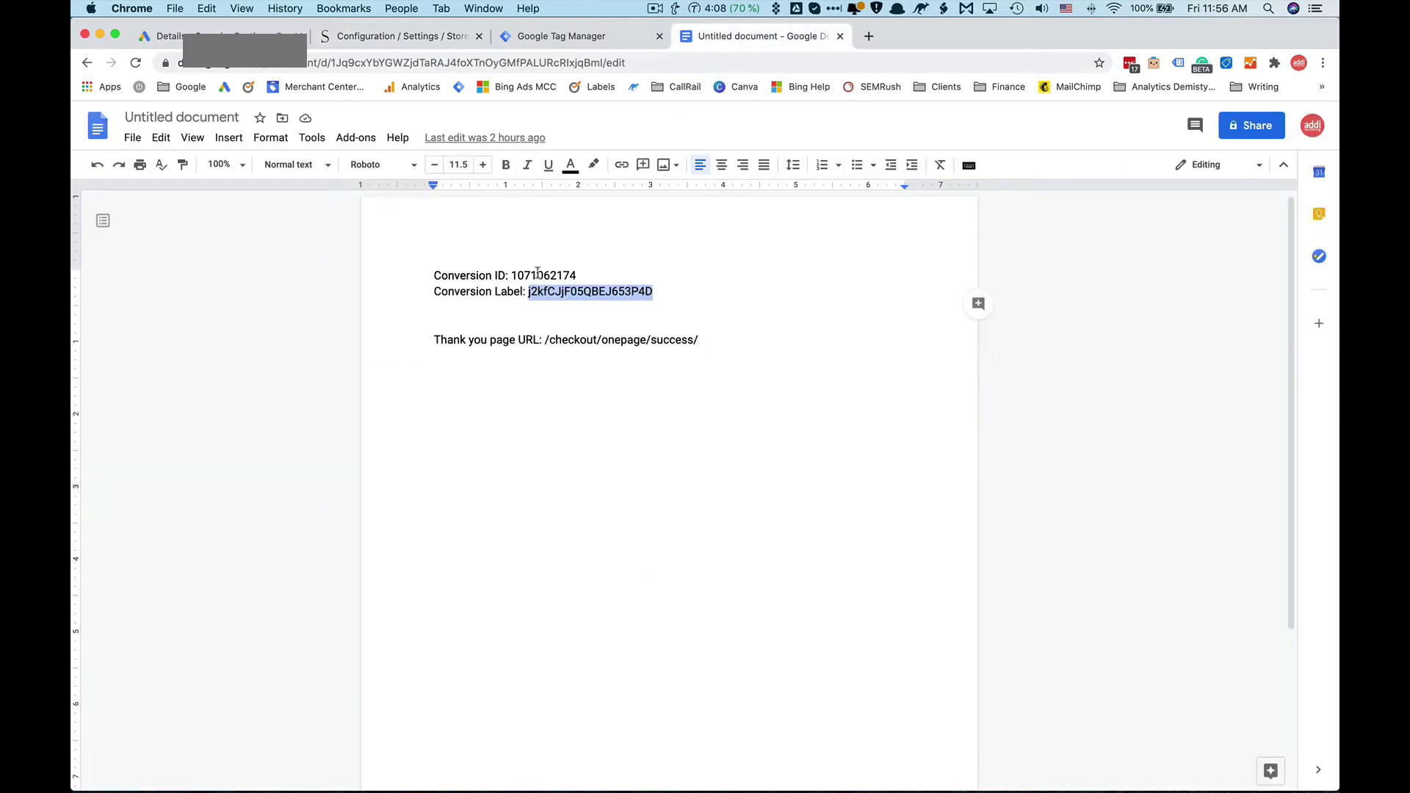
{"action": "double_click", "coordinate": [537, 273]}
{"action": "key", "text": "super+c"}
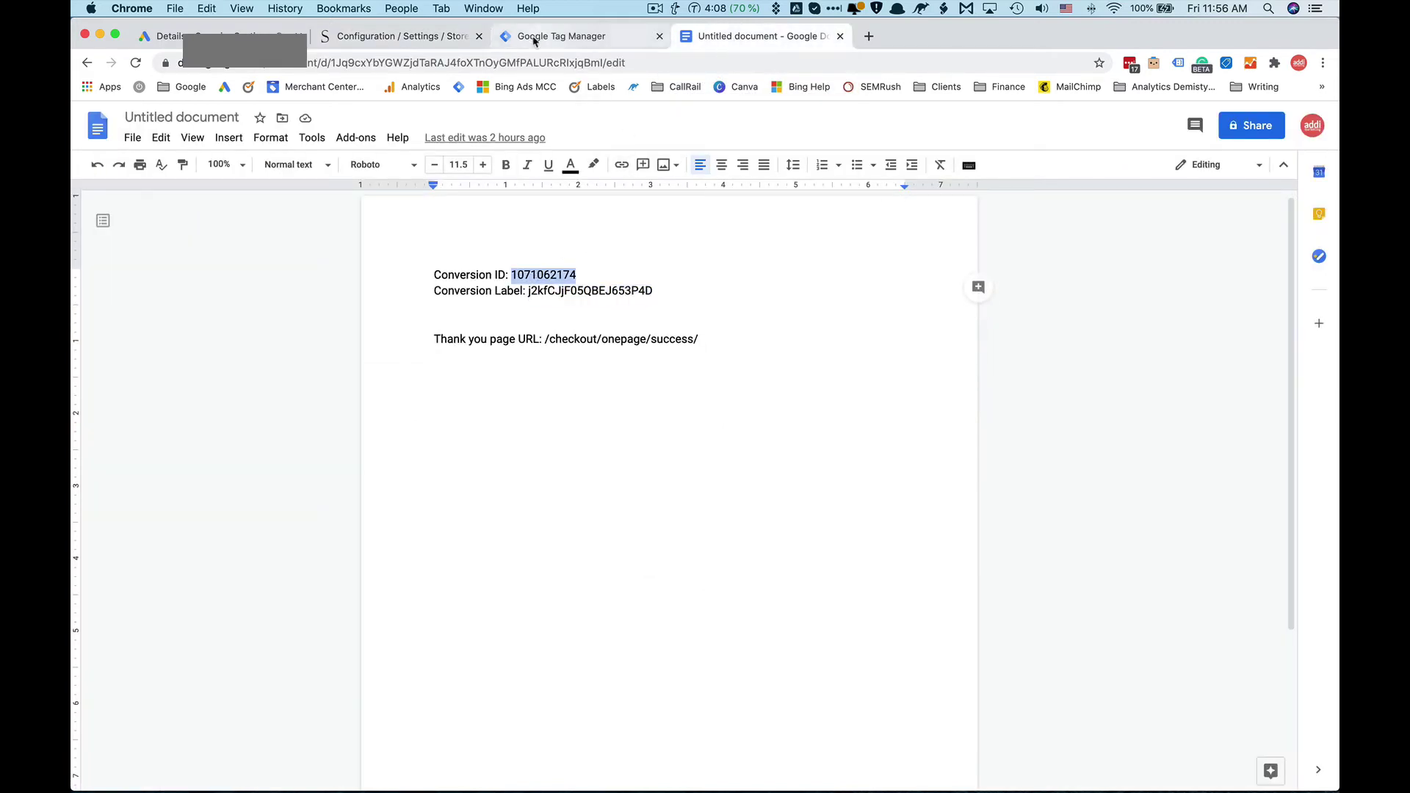
{"action": "left_click", "coordinate": [388, 36]}
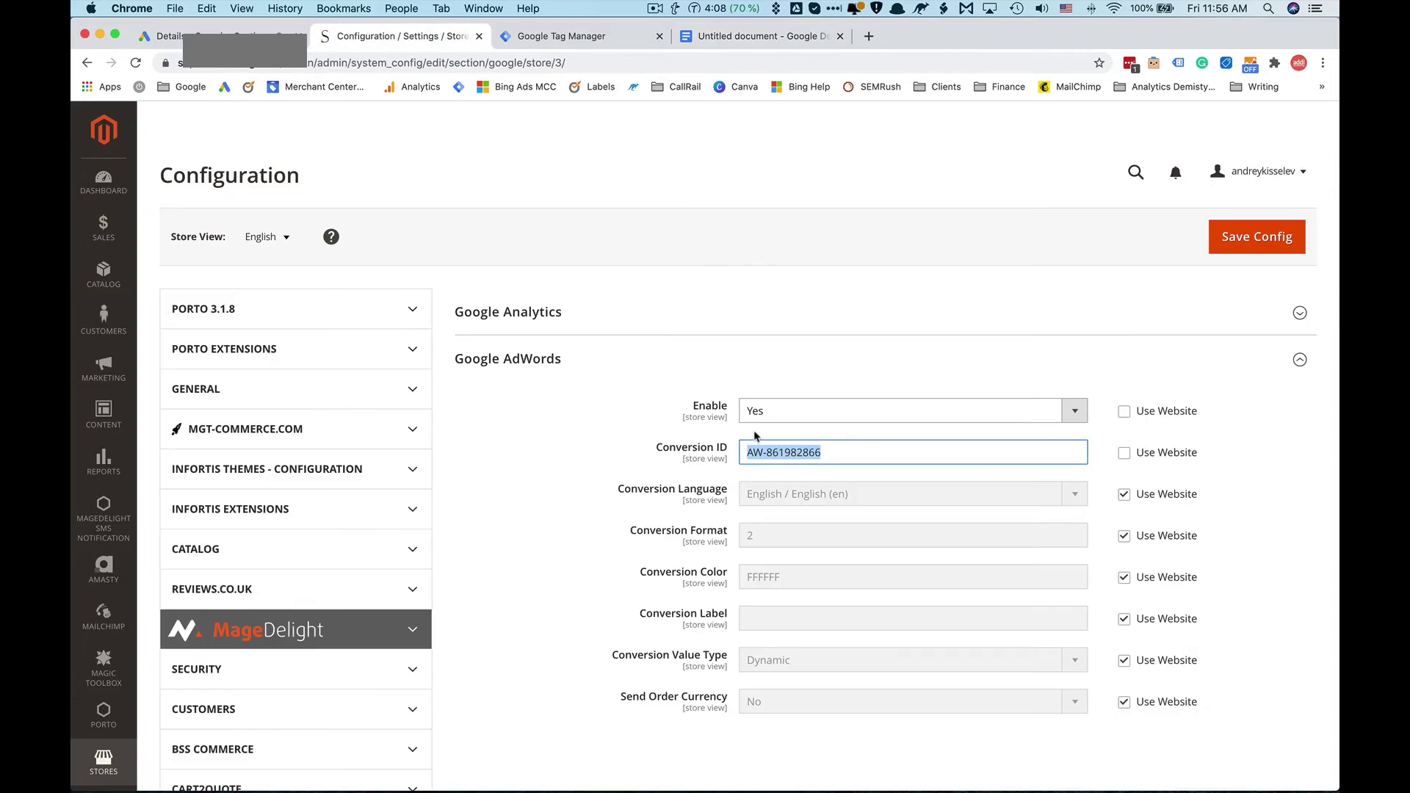
{"action": "key", "text": "super+v"}
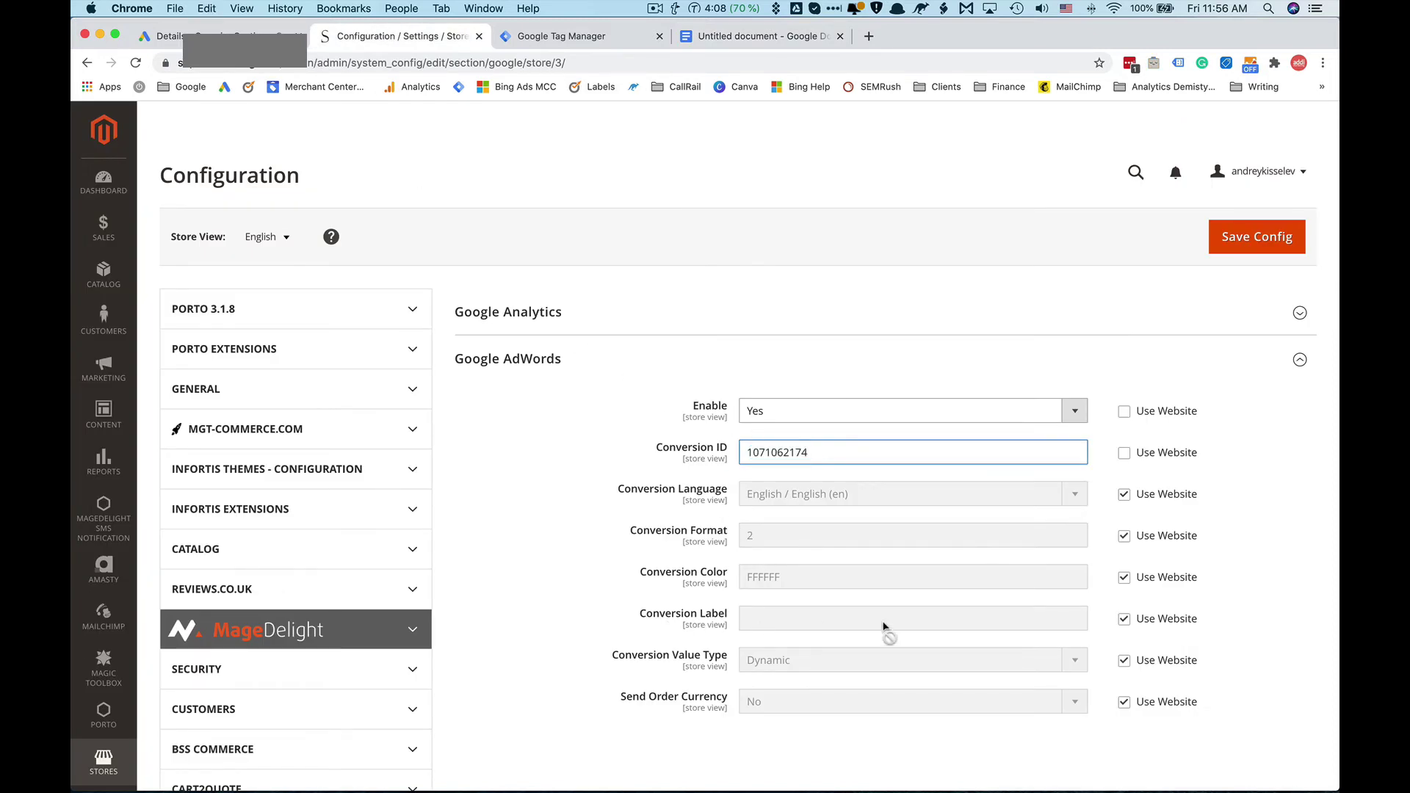
Step: Override the default Conversion Label, fill in the label from the Google Docs notes, and save the Magento configuration
{"action": "left_click", "coordinate": [1128, 623]}
{"action": "key", "text": "shift+Tab"}
{"action": "type", "text": "j2kfCJjF05QBEJ653P4D"}
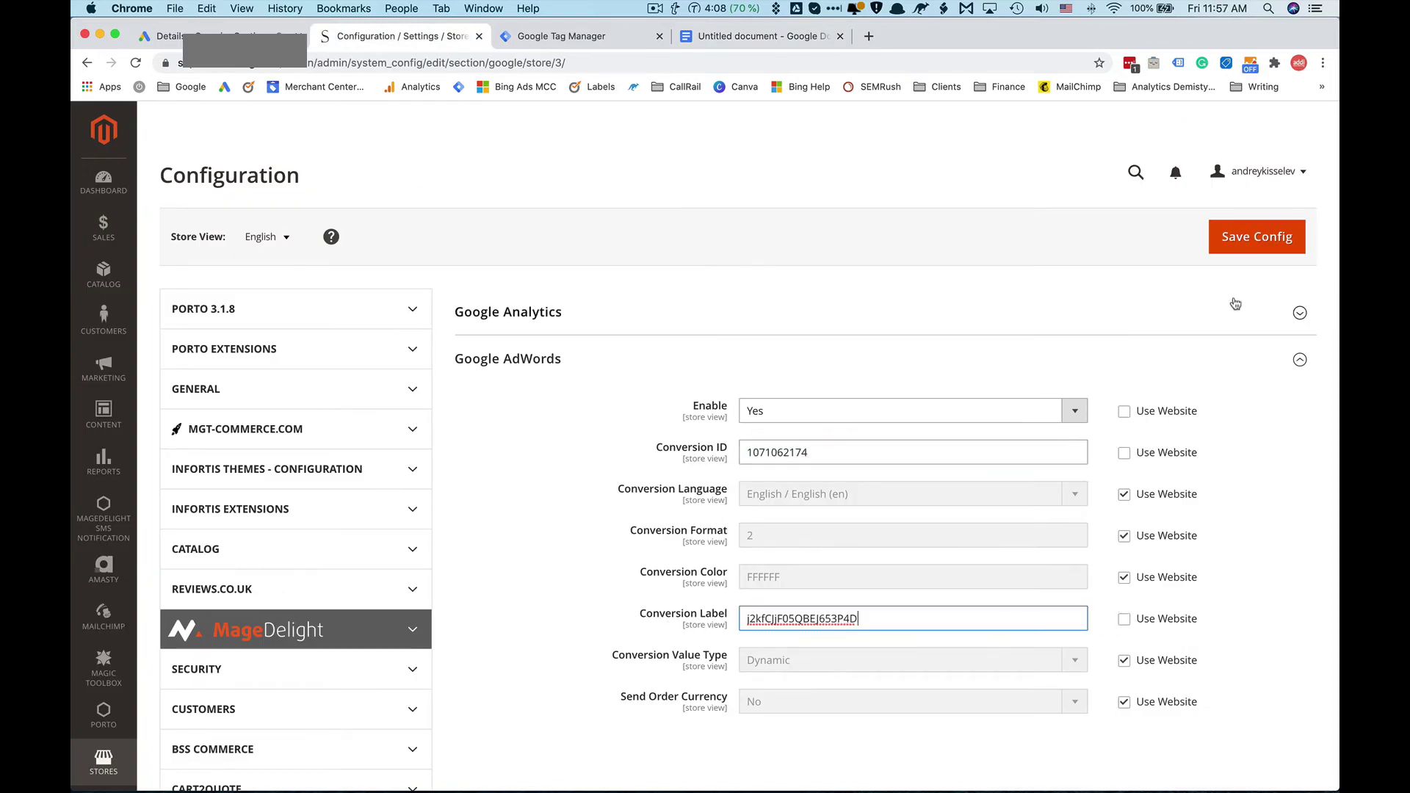
{"action": "left_click", "coordinate": [1255, 249]}
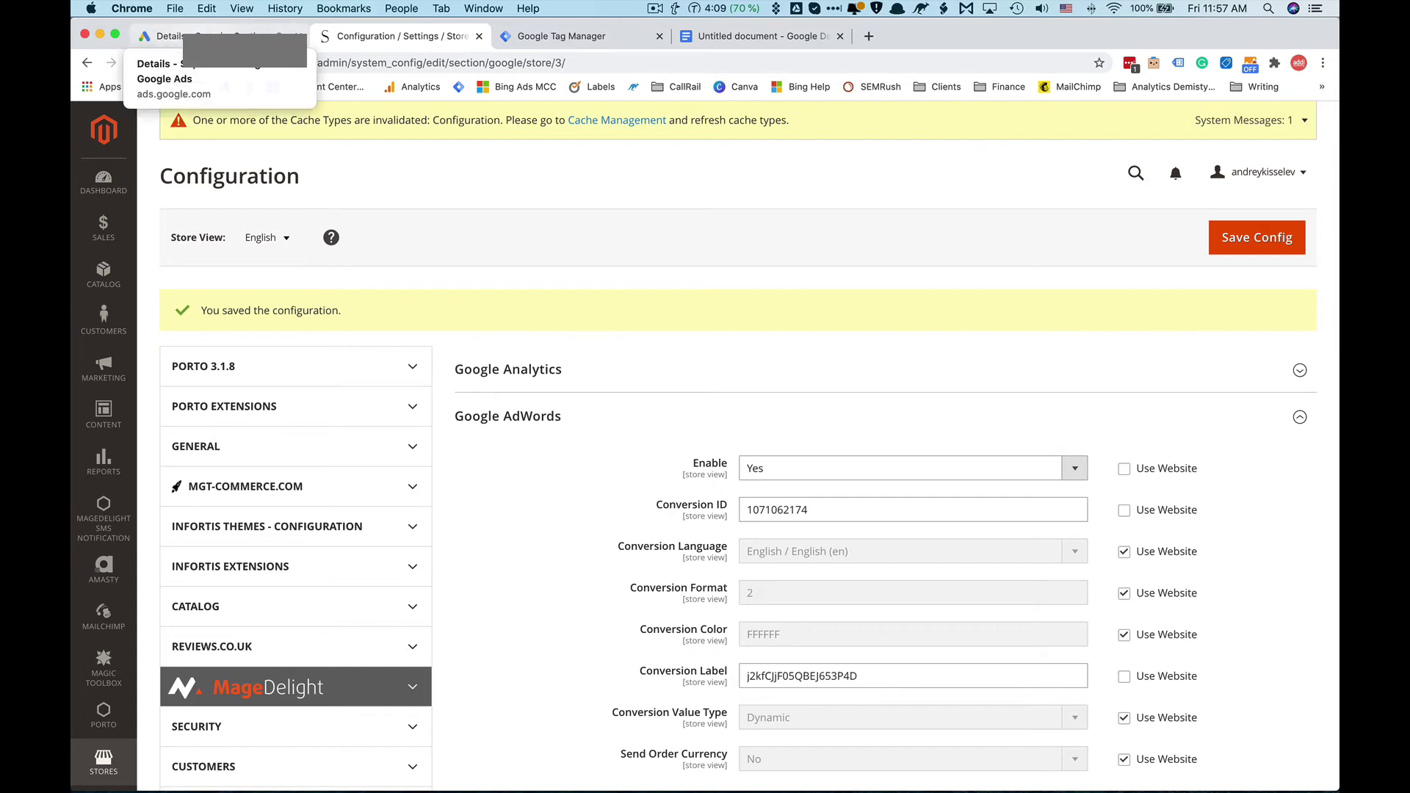
Step: Switch to Google Ads, open the conversion actions list, and check the tracking status details of the Customer Paid conversion
{"action": "left_click", "coordinate": [200, 38]}
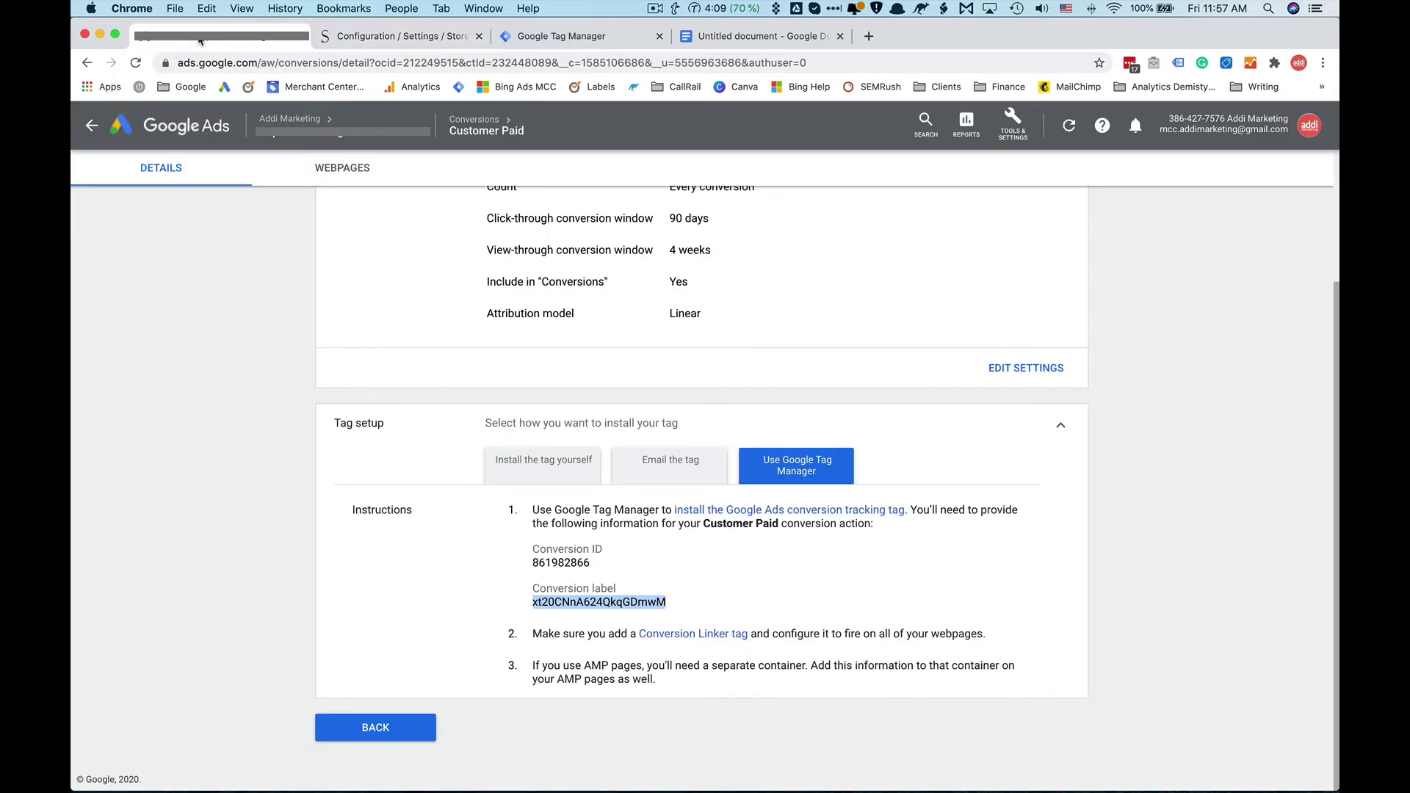
{"action": "left_click", "coordinate": [92, 123]}
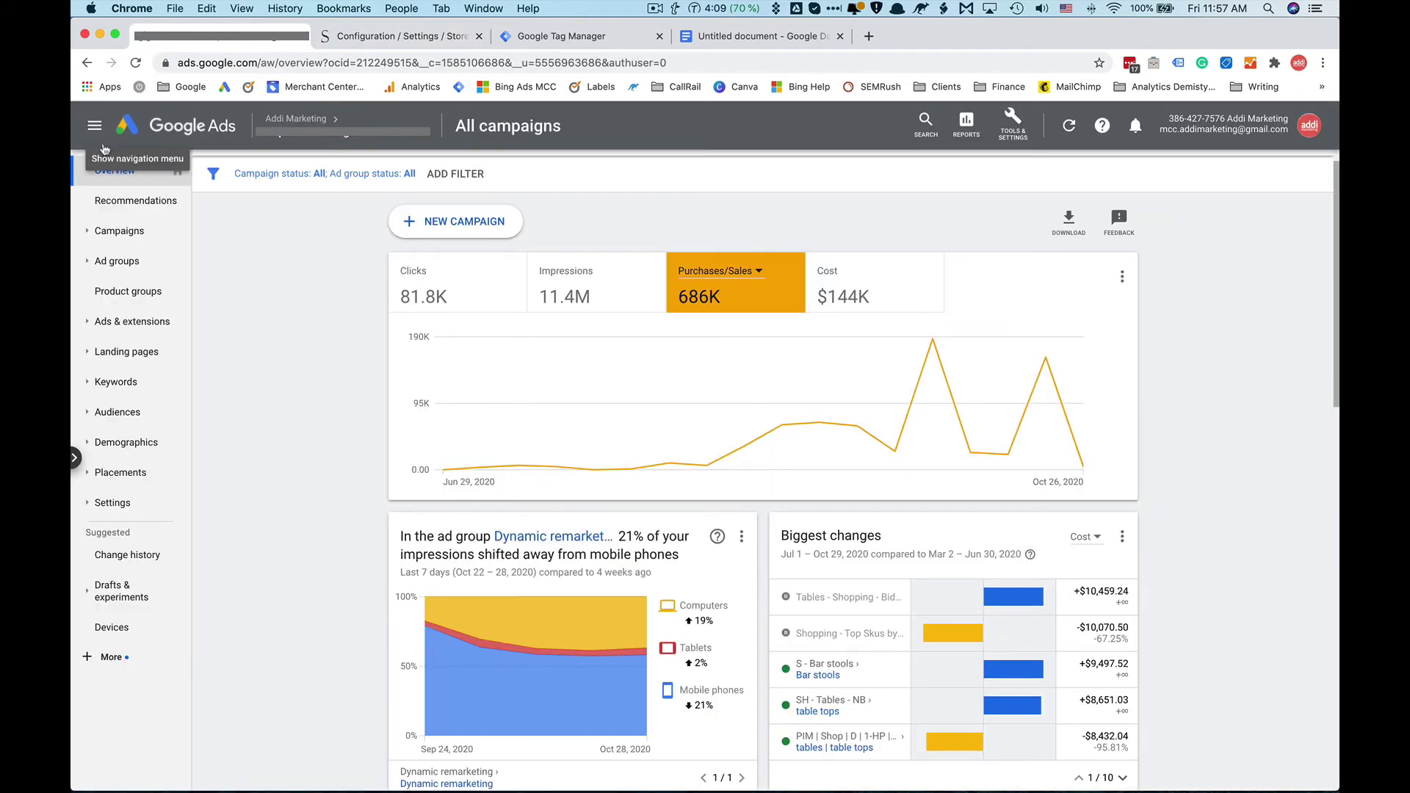
{"action": "left_click", "coordinate": [1013, 125]}
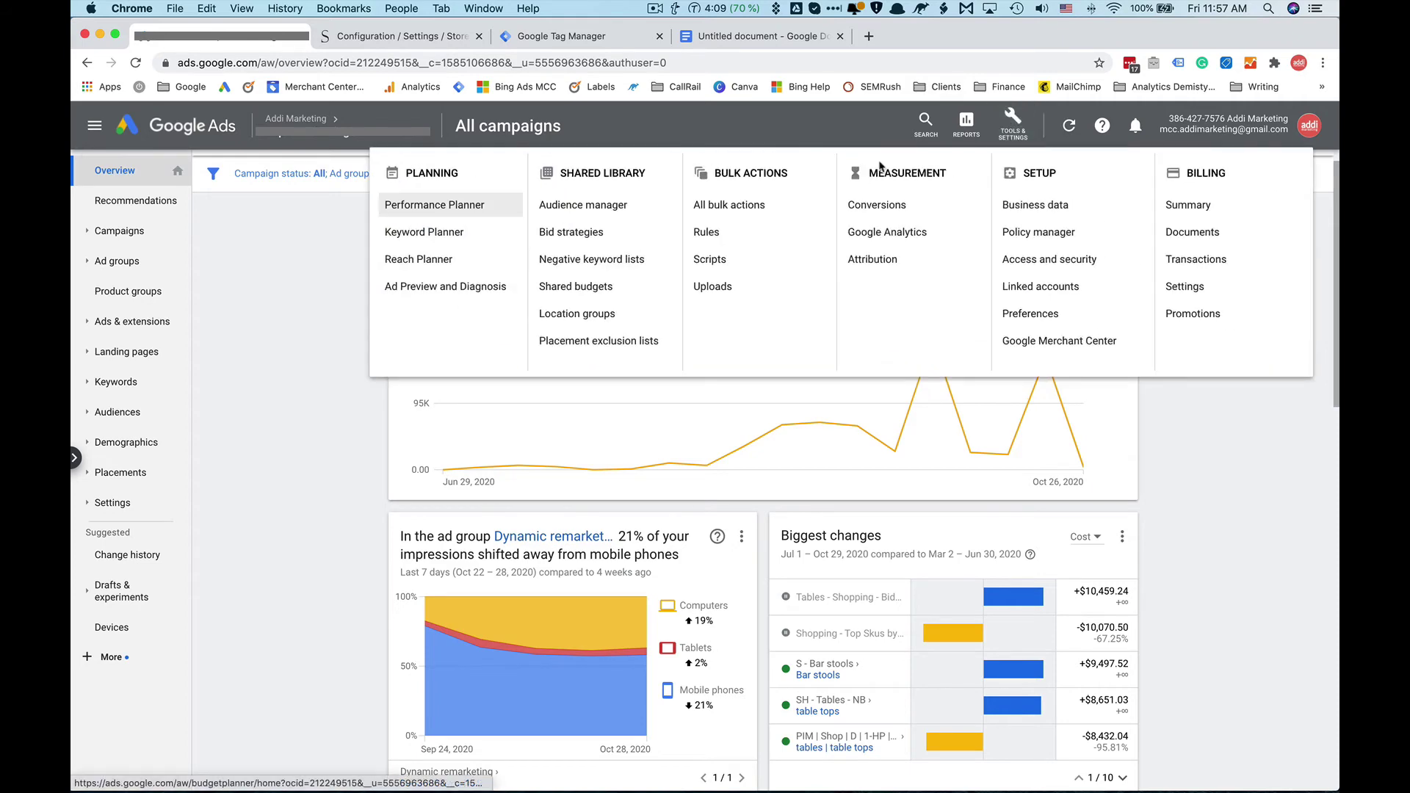
{"action": "left_click", "coordinate": [882, 208]}
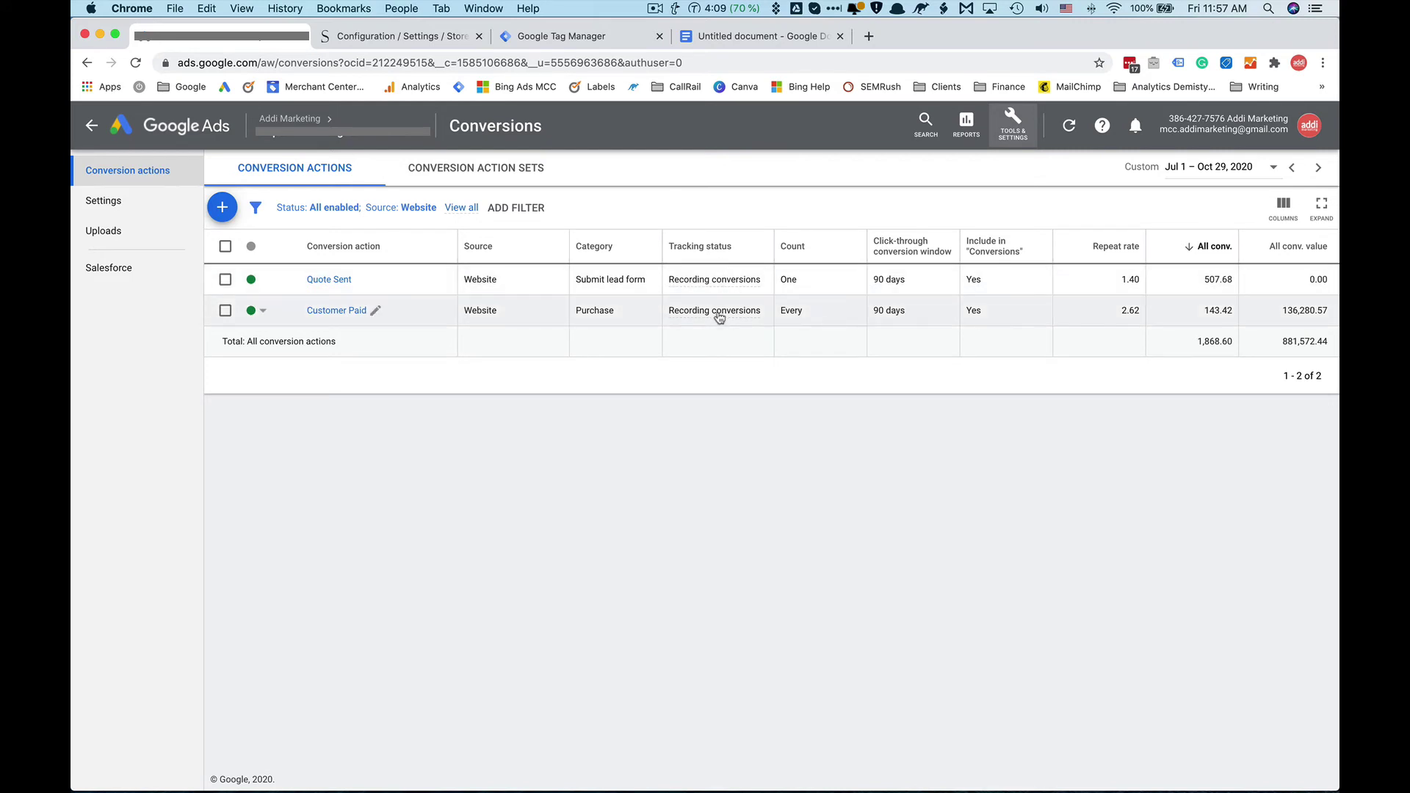
{"action": "mouse_move", "coordinate": [720, 315]}
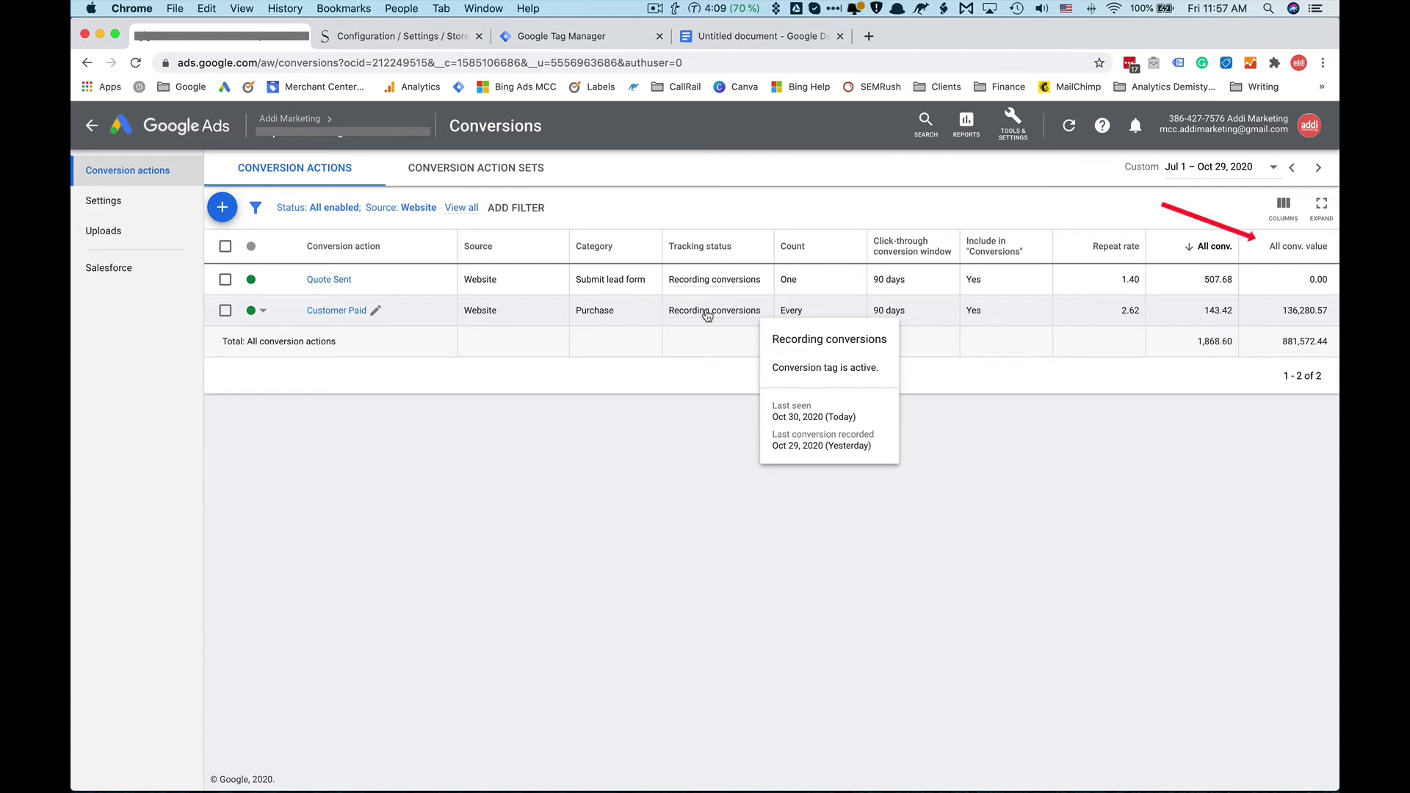
Step: Return to the campaigns overview, chart Customer Paid conversion value in place of Clicks and Purchases/Sales, and check its October weekly values
{"action": "left_click", "coordinate": [93, 127]}
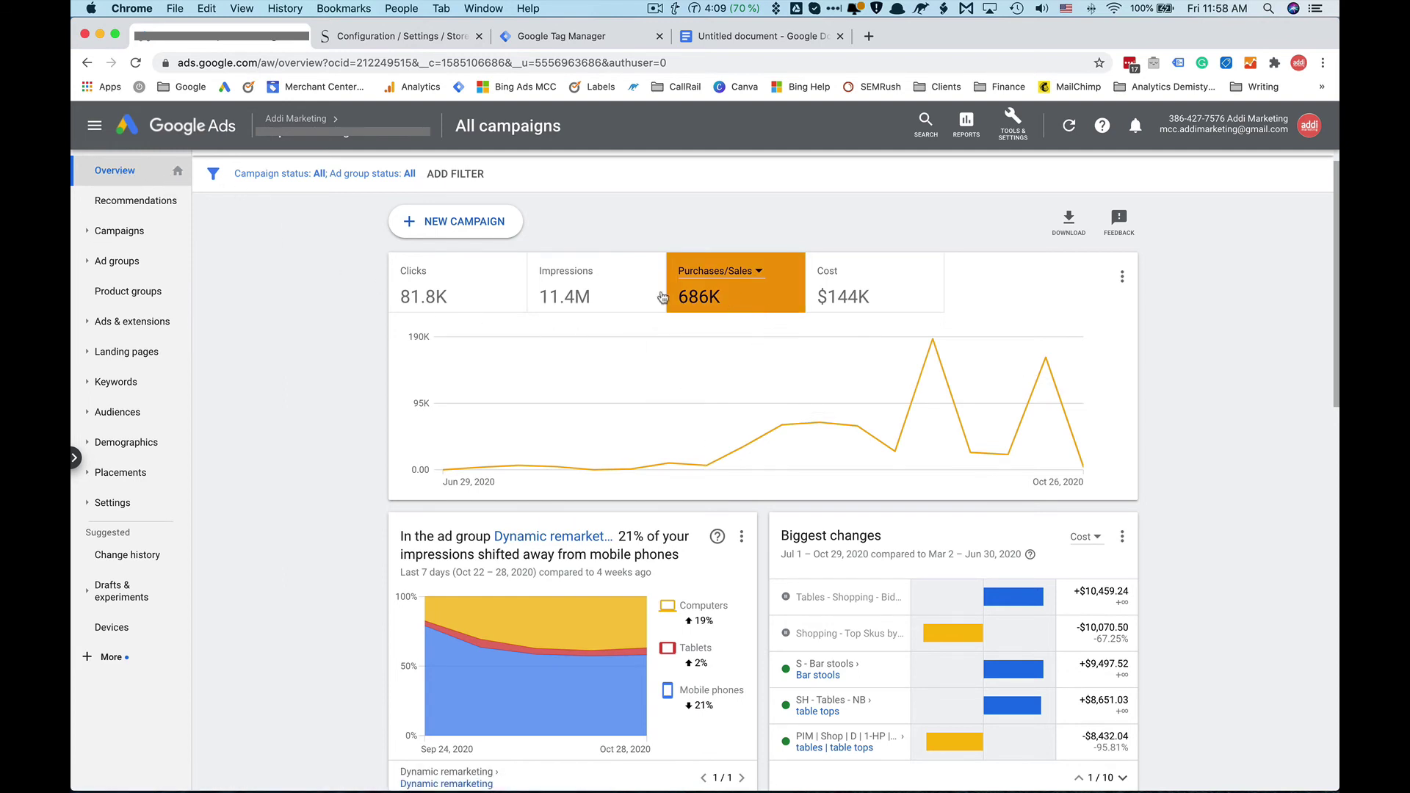
{"action": "left_click", "coordinate": [803, 308]}
{"action": "left_click", "coordinate": [426, 276]}
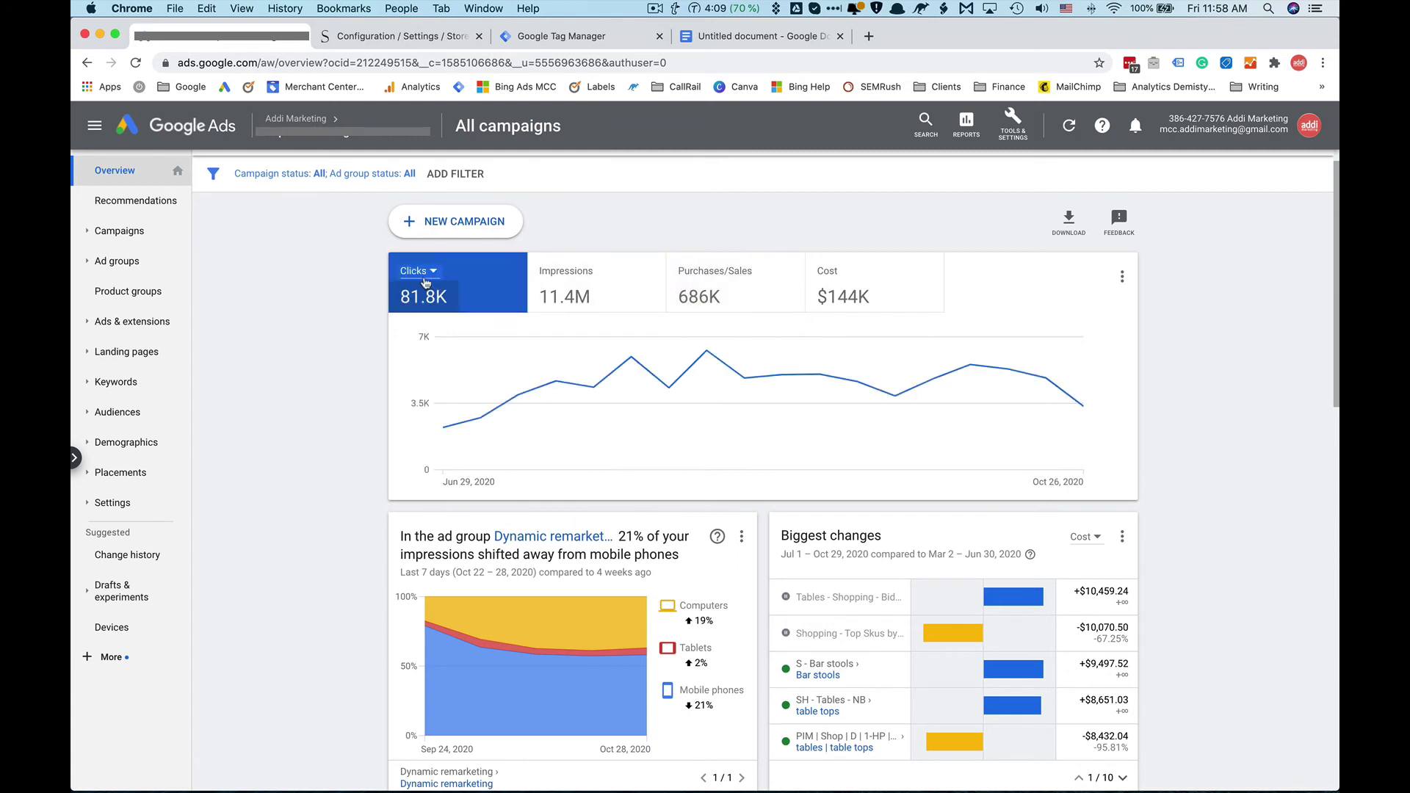
{"action": "left_click", "coordinate": [426, 276]}
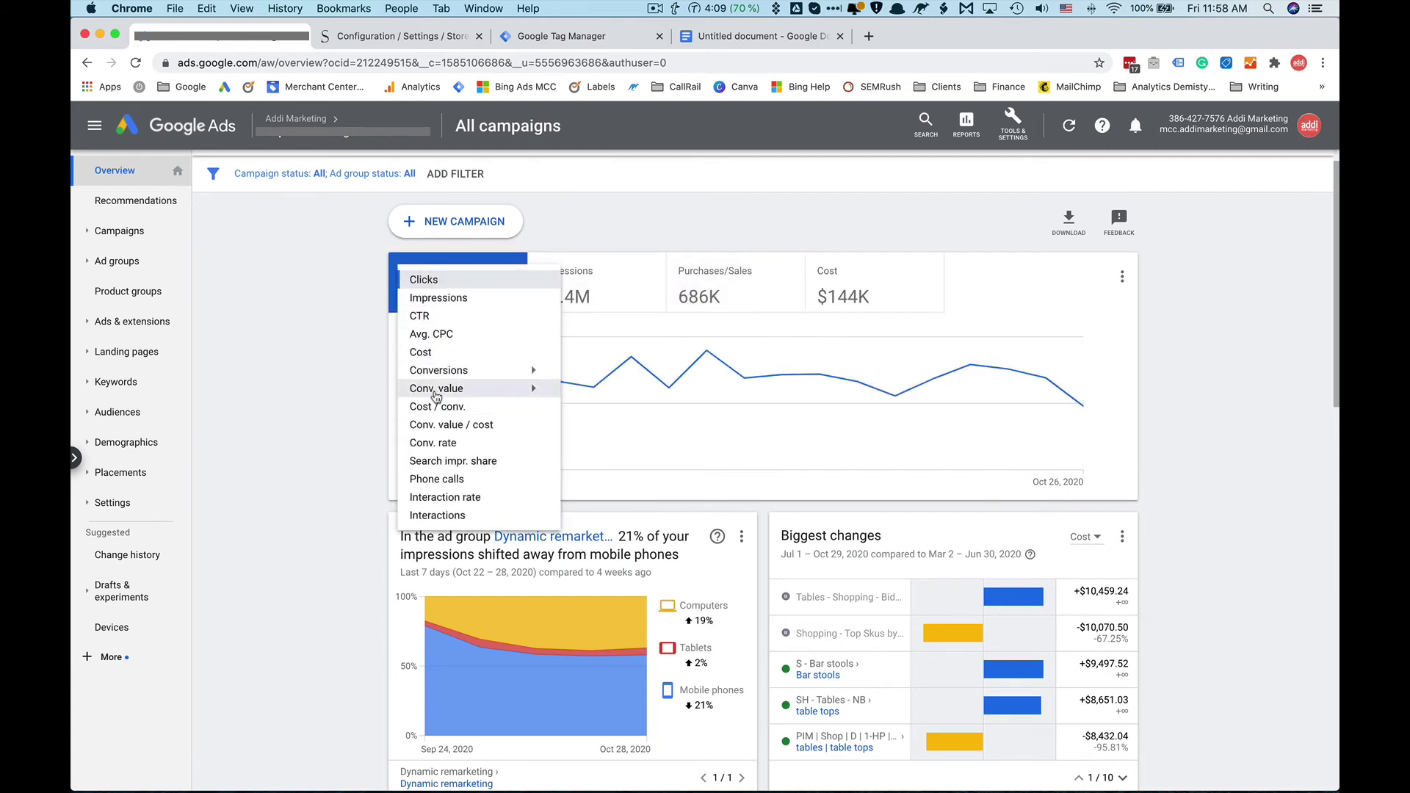
{"action": "mouse_move", "coordinate": [436, 396]}
{"action": "scroll", "coordinate": [663, 474], "scroll_direction": "down", "scroll_amount": 5}
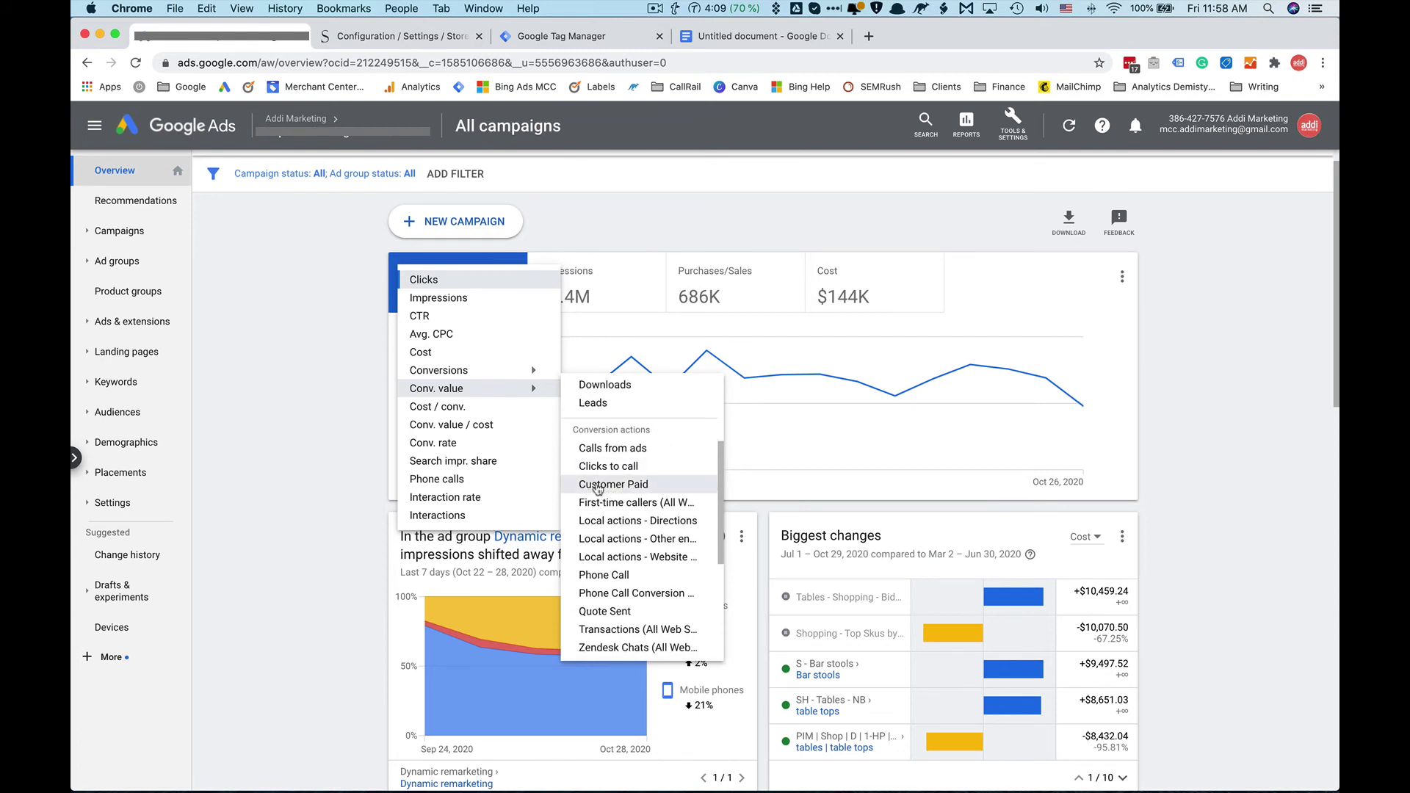
{"action": "left_click", "coordinate": [598, 486]}
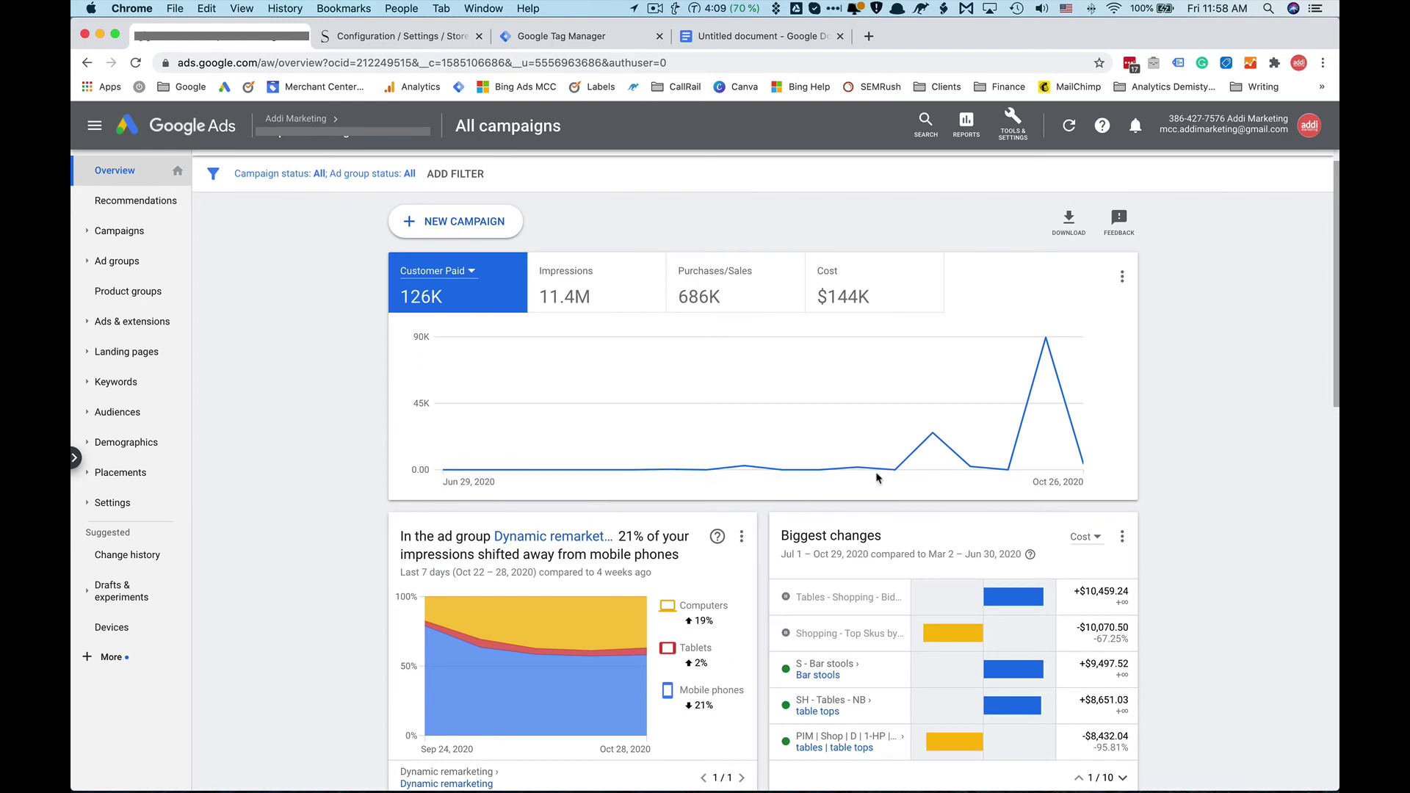
{"action": "mouse_move", "coordinate": [937, 447]}
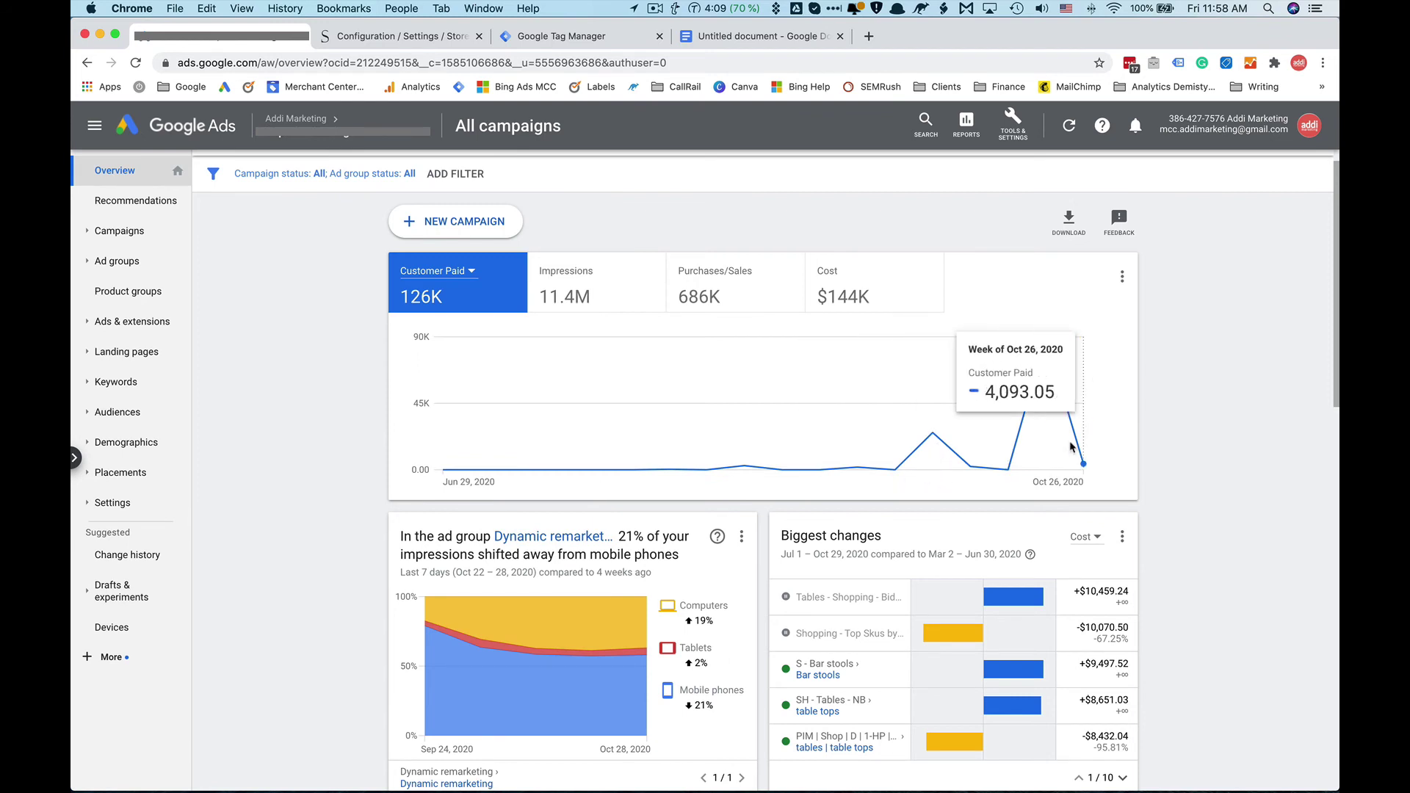
{"action": "mouse_move", "coordinate": [1044, 451]}
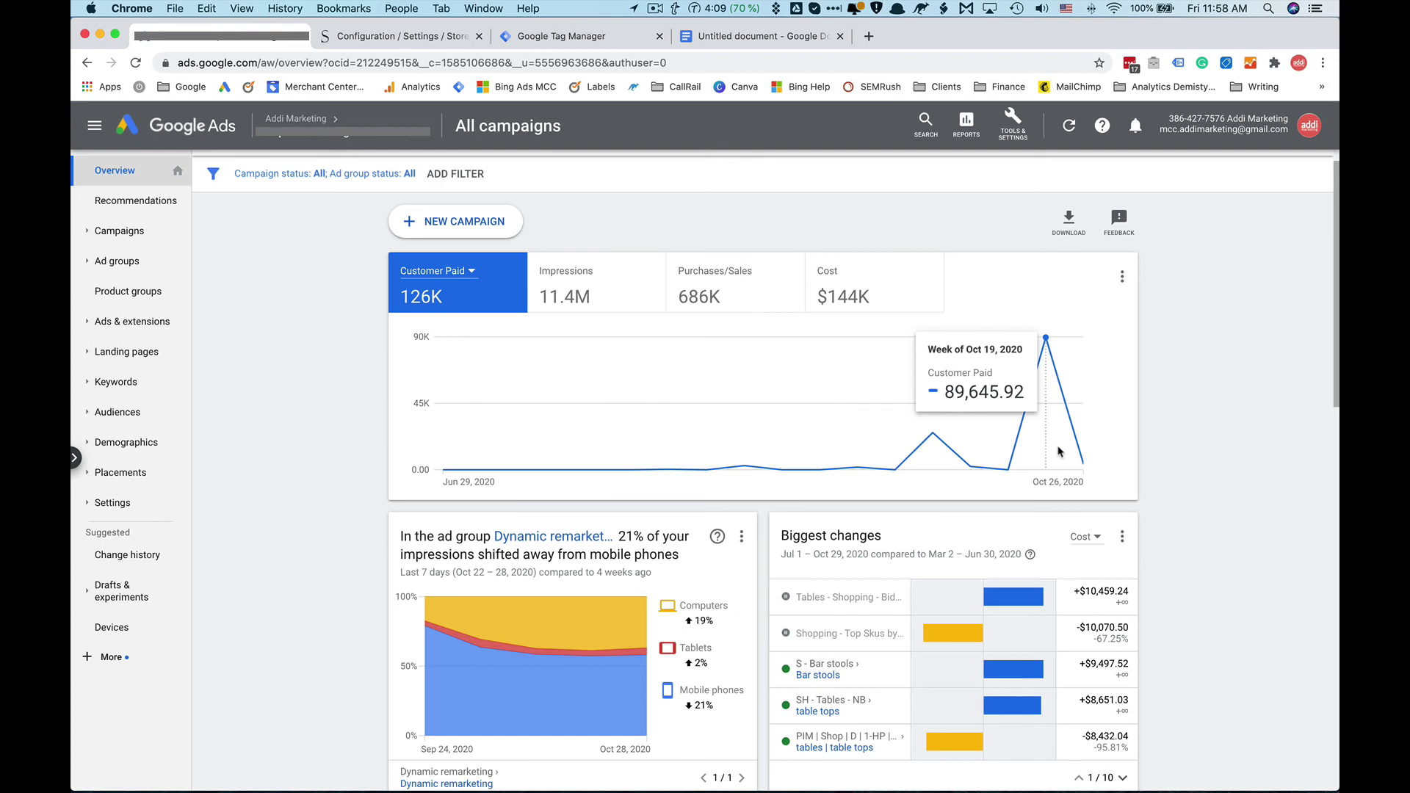
Step: Add the second overview metric to the chart and change it from Impressions to Customer Paid conversions
{"action": "left_click", "coordinate": [584, 283]}
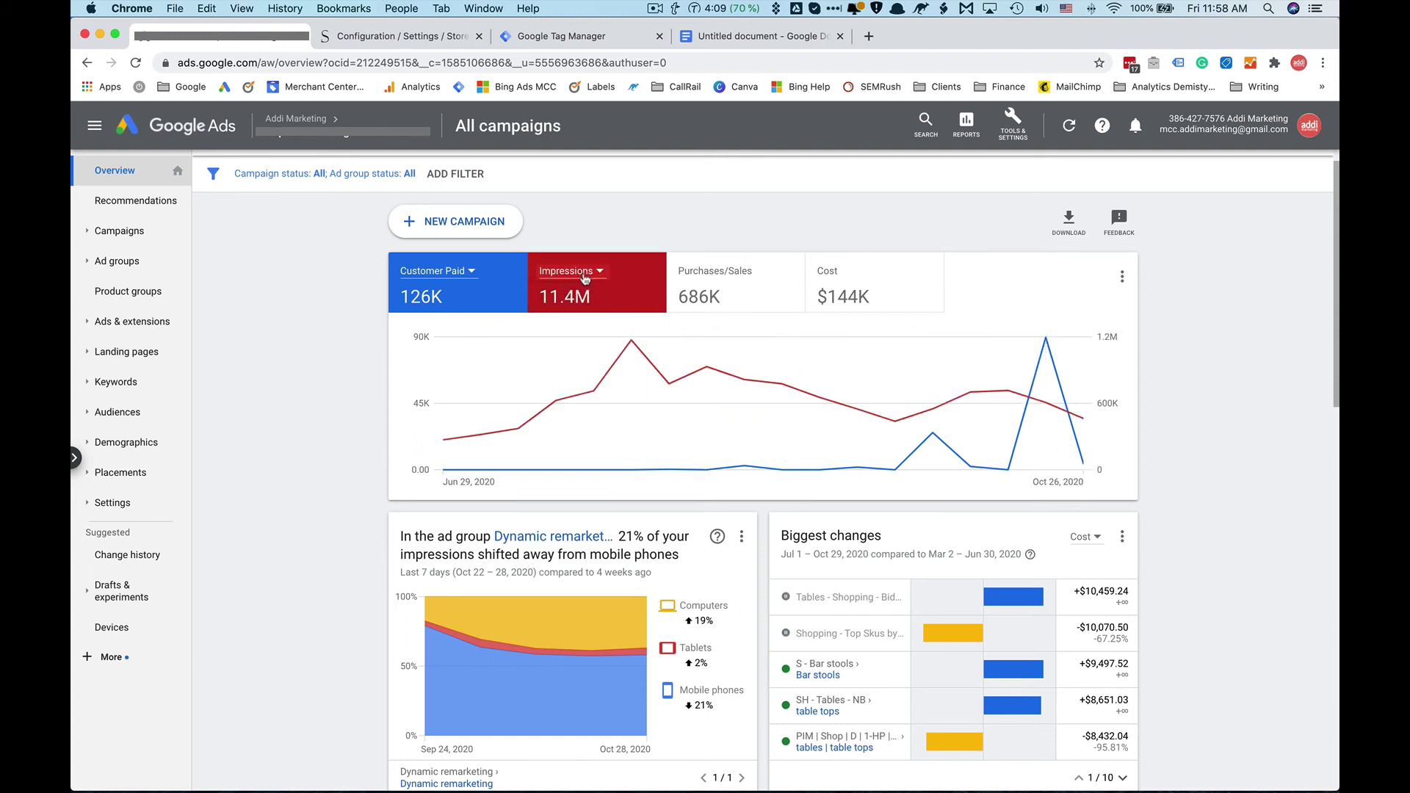
{"action": "left_click", "coordinate": [585, 277]}
{"action": "mouse_move", "coordinate": [595, 375]}
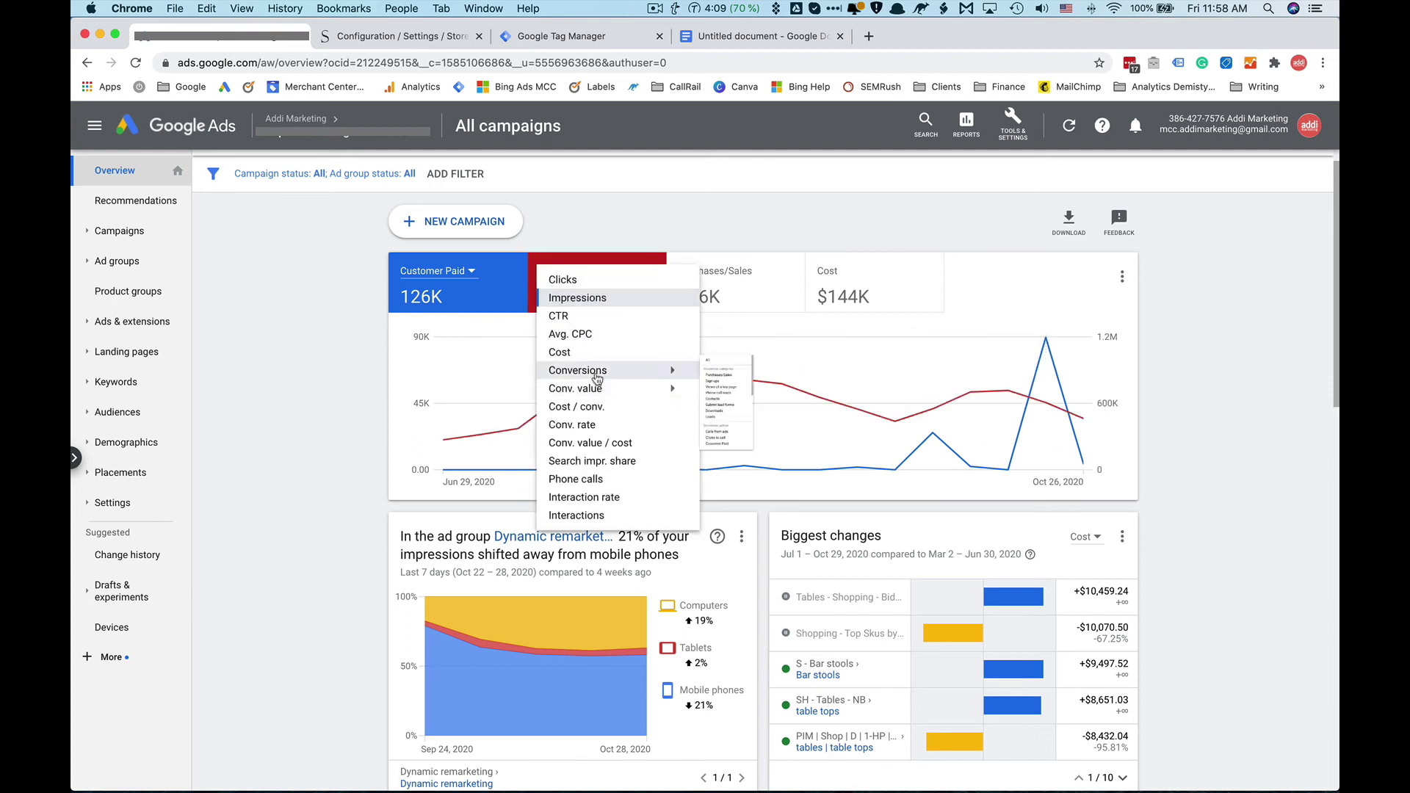
{"action": "scroll", "coordinate": [776, 419], "scroll_direction": "down", "scroll_amount": 3}
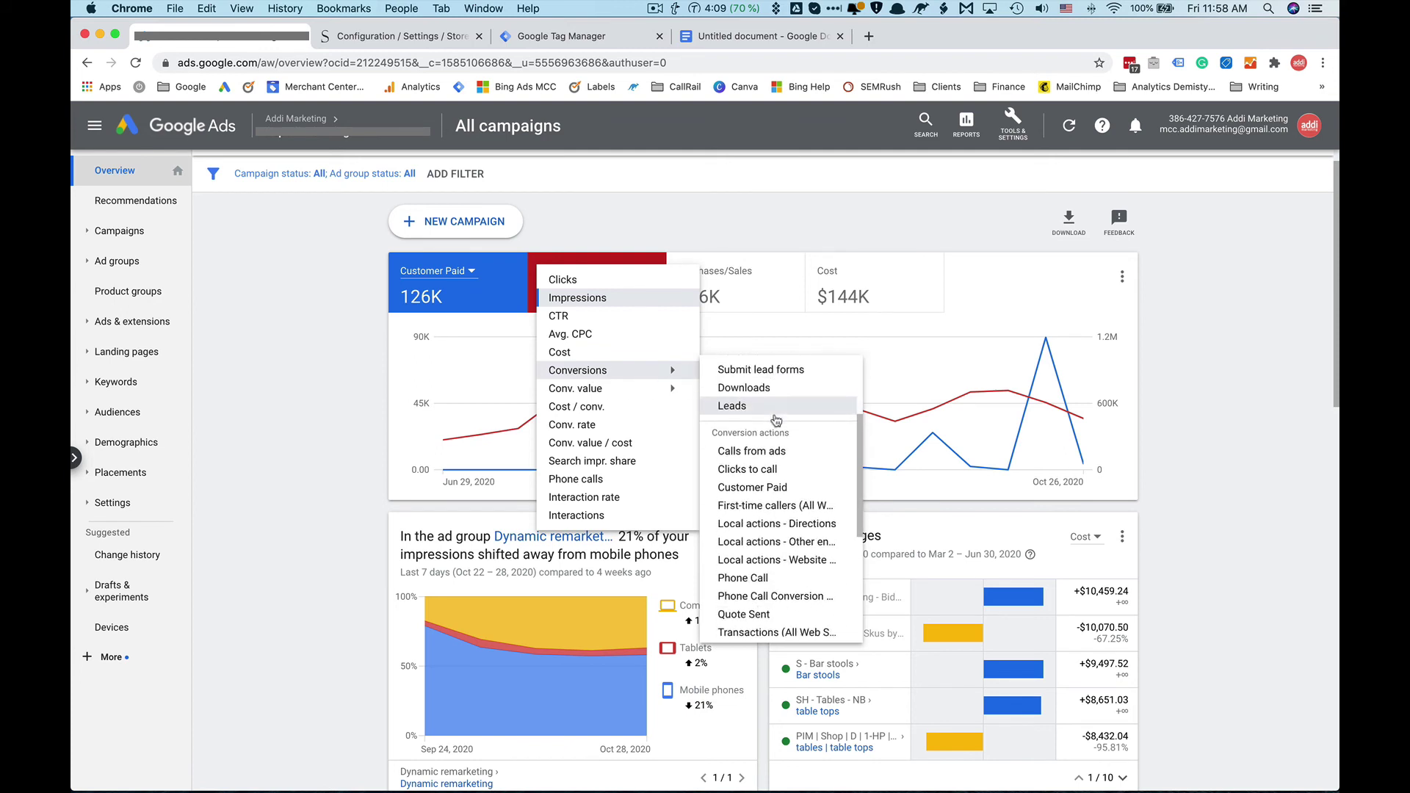
{"action": "left_click", "coordinate": [781, 489]}
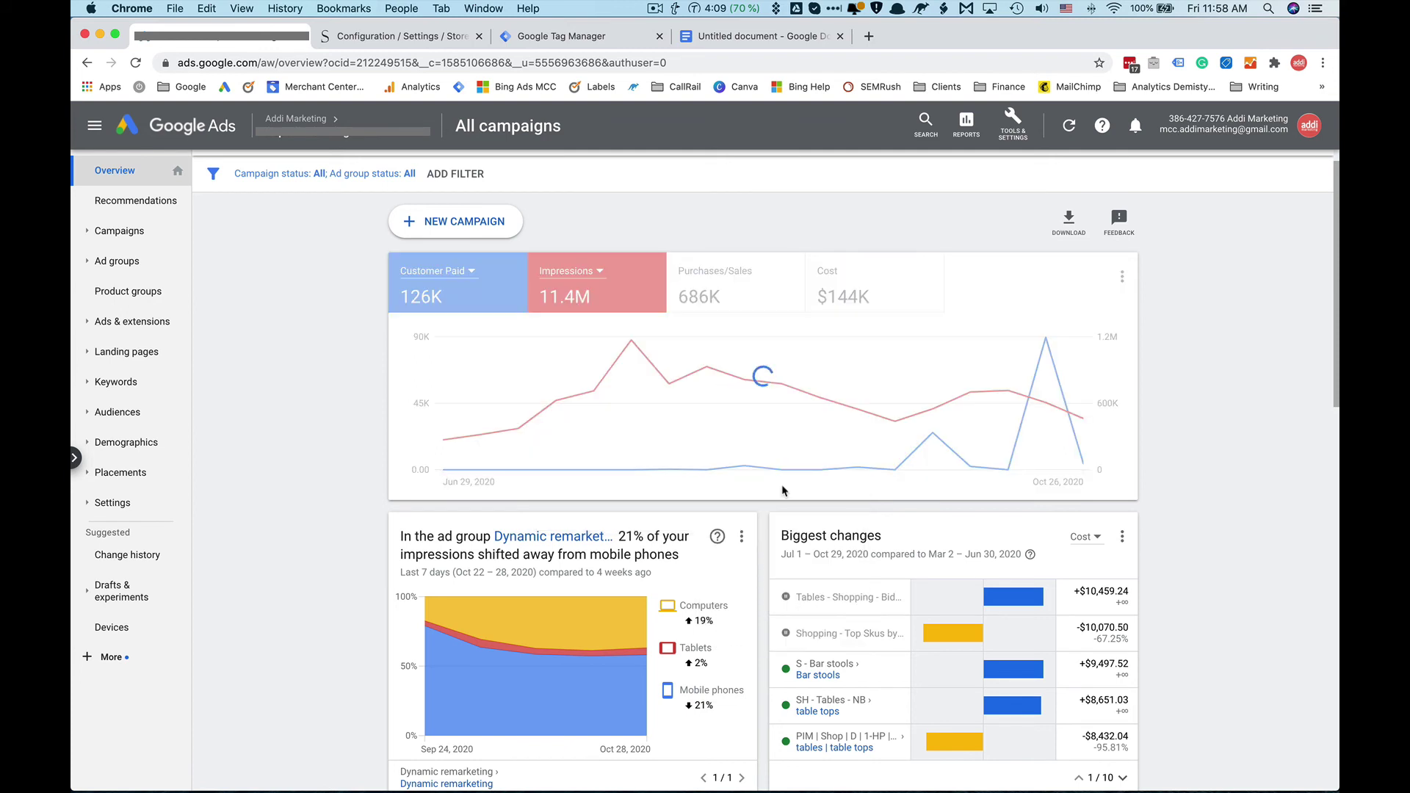